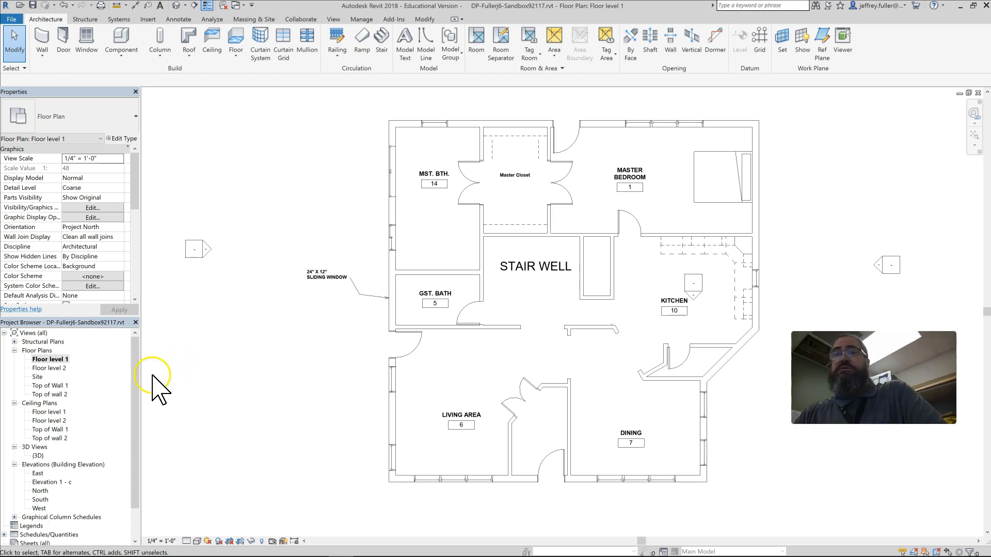
Examine the house model in the {3D} view from below, from above and from the front-right corner
double_click(38, 456)
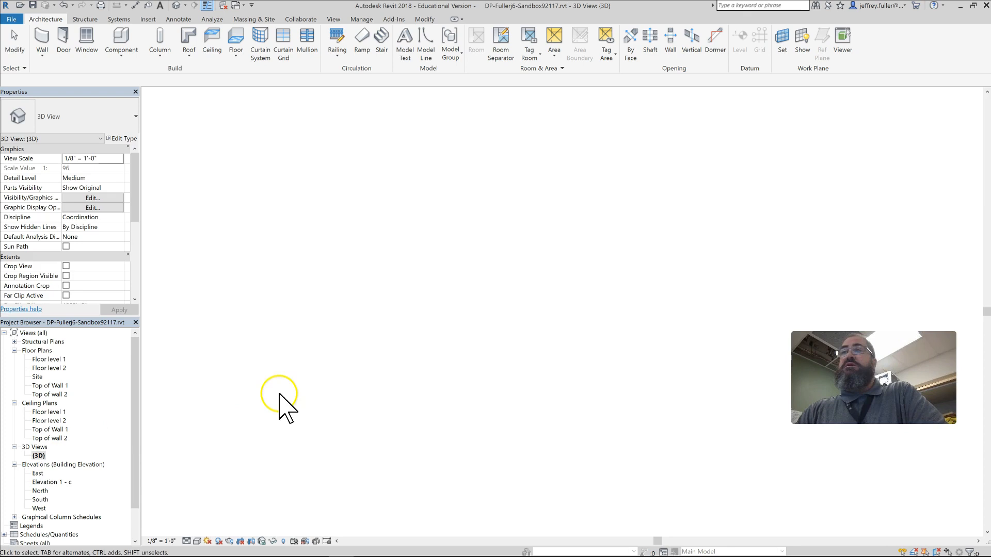
mouse_move(467, 457)
shift+middle_down()
mouse_move(490, 360)
mouse_move(471, 103)
shift+middle_up()
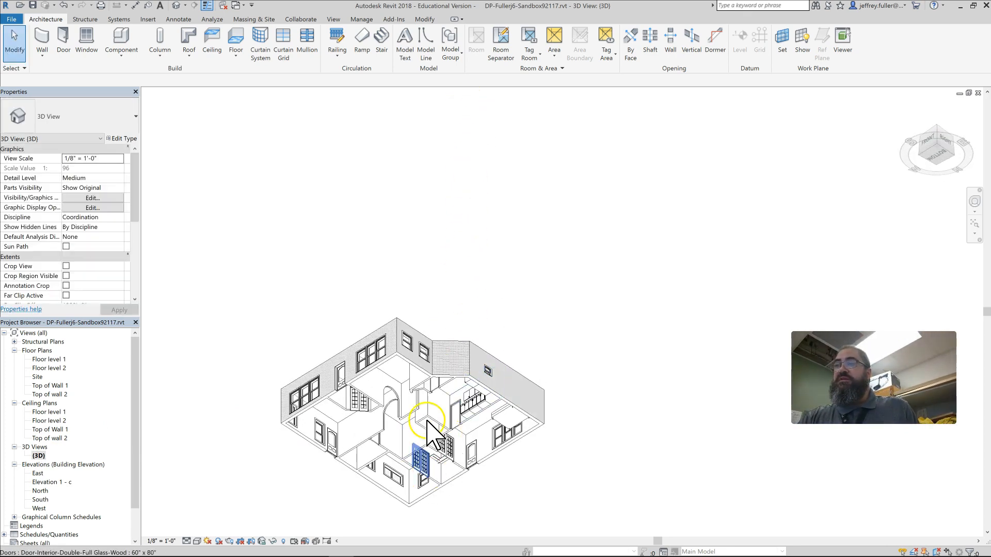
middle_drag(377, 427, 496, 272)
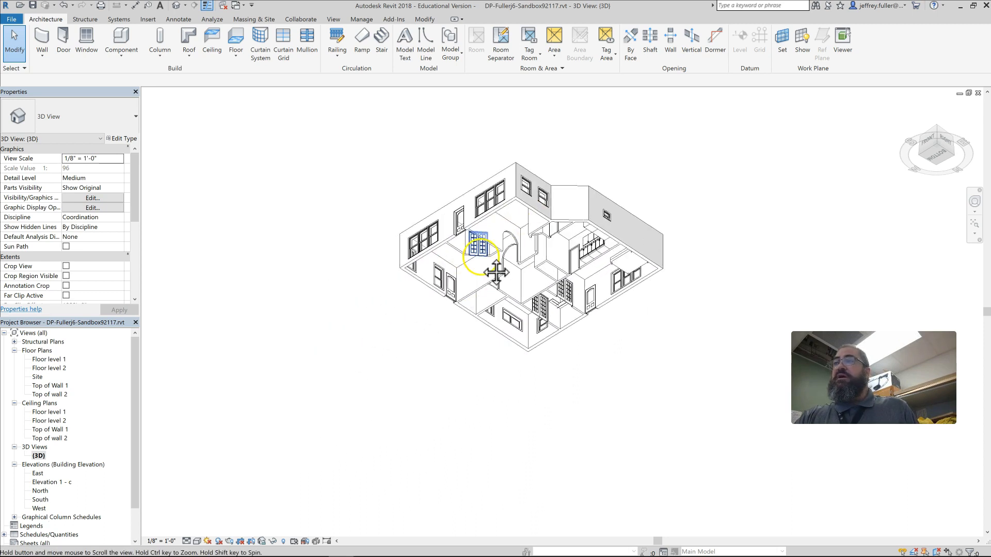
scroll(487, 268, down, 1)
scroll(487, 274, up, 3)
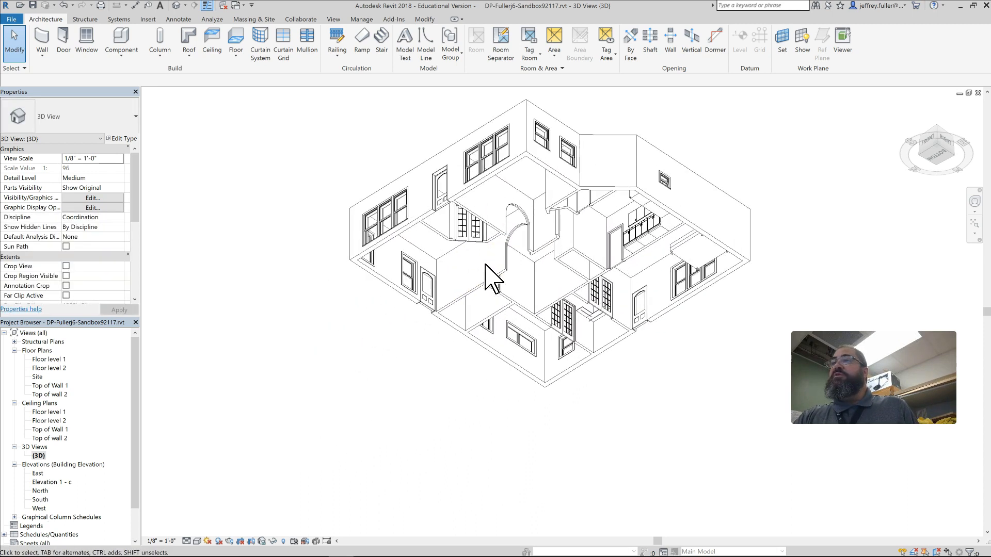
mouse_move(486, 271)
shift+middle_down()
mouse_move(476, 274)
mouse_move(467, 365)
mouse_move(484, 288)
mouse_move(489, 393)
mouse_move(482, 336)
mouse_move(538, 452)
mouse_move(513, 420)
shift+middle_up()
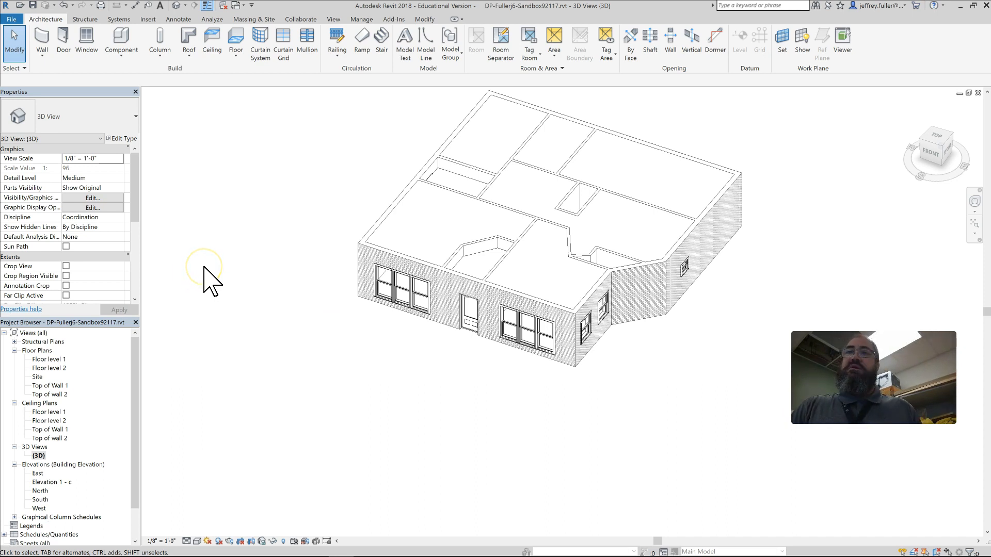
mouse_move(503, 315)
shift+middle_down()
mouse_move(511, 319)
mouse_move(513, 230)
mouse_move(454, 133)
shift+middle_up()
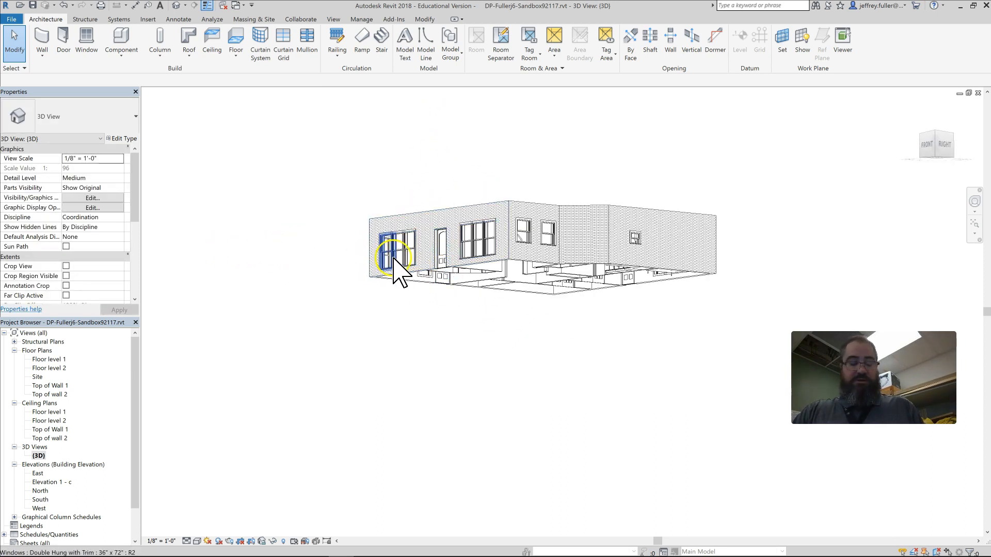
shift+middle_drag(489, 272, 266, 219)
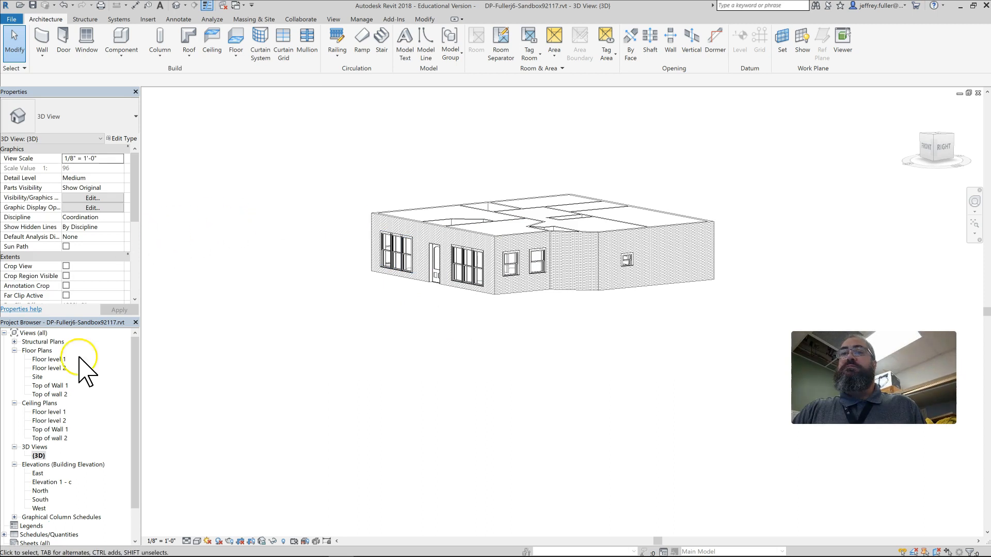
In the Floor level 1 plan, start an architectural floor using the type Generic - 12" - Filled
double_click(52, 360)
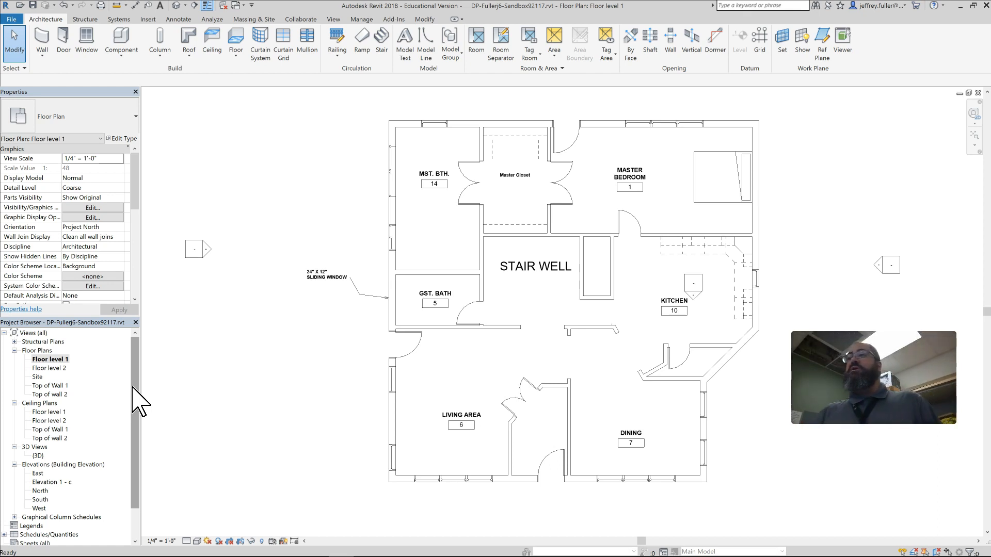
click(255, 55)
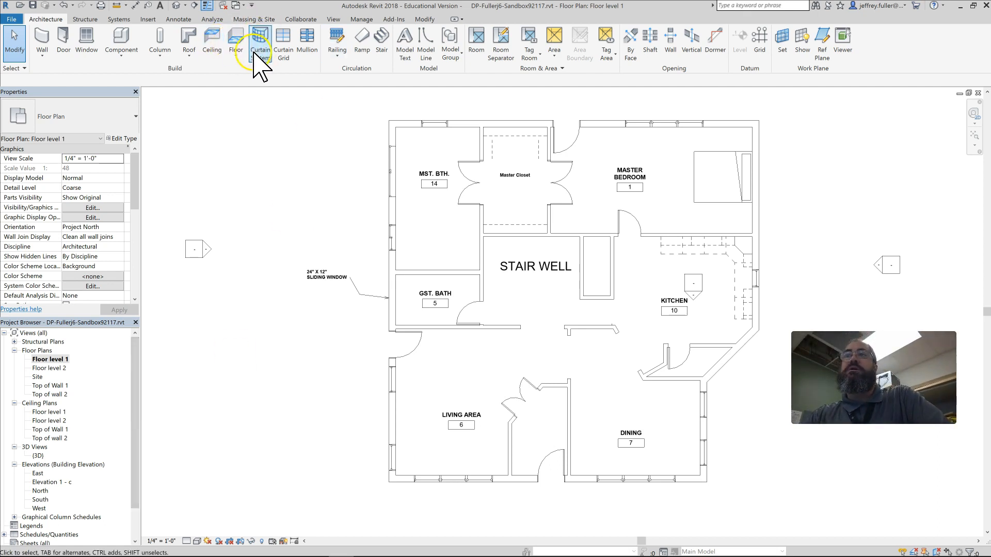
click(236, 45)
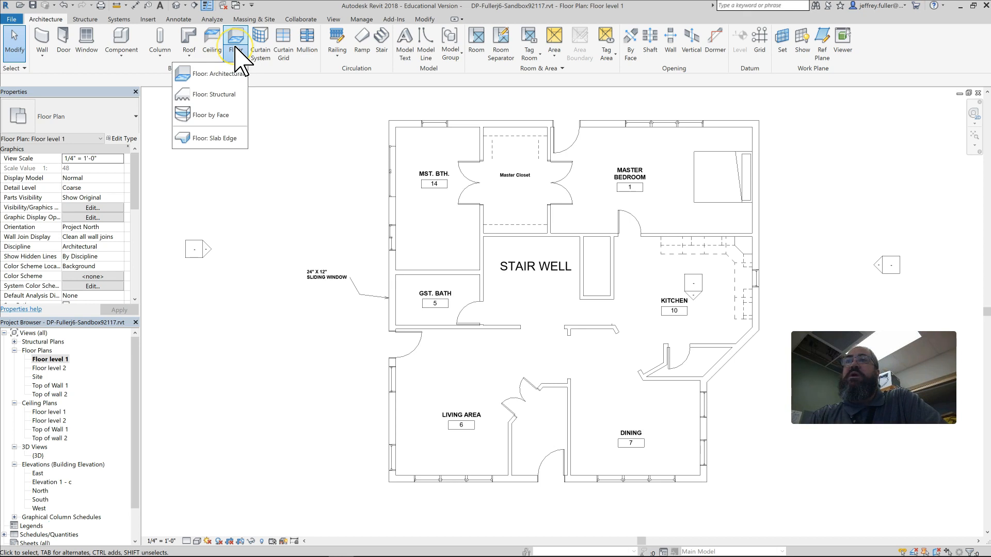
click(230, 82)
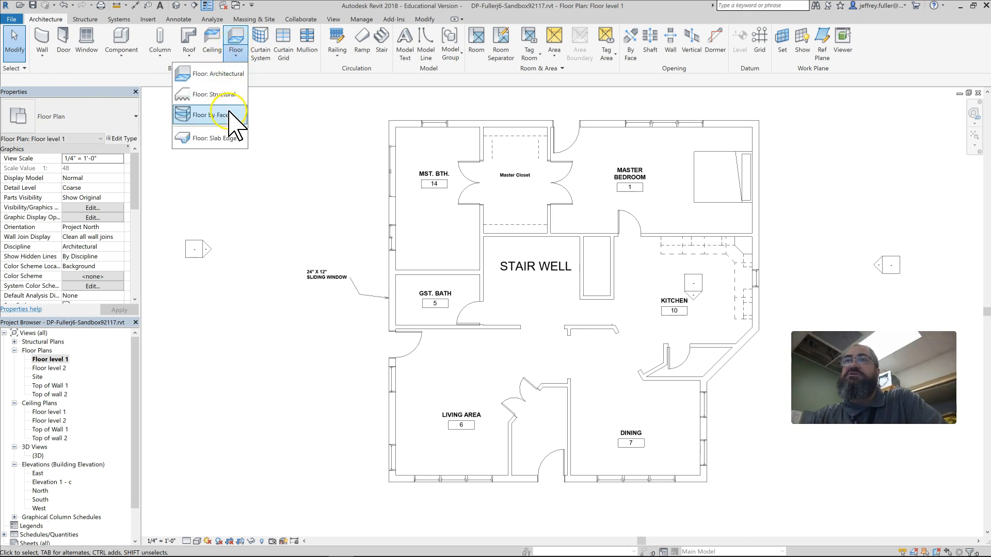
click(293, 144)
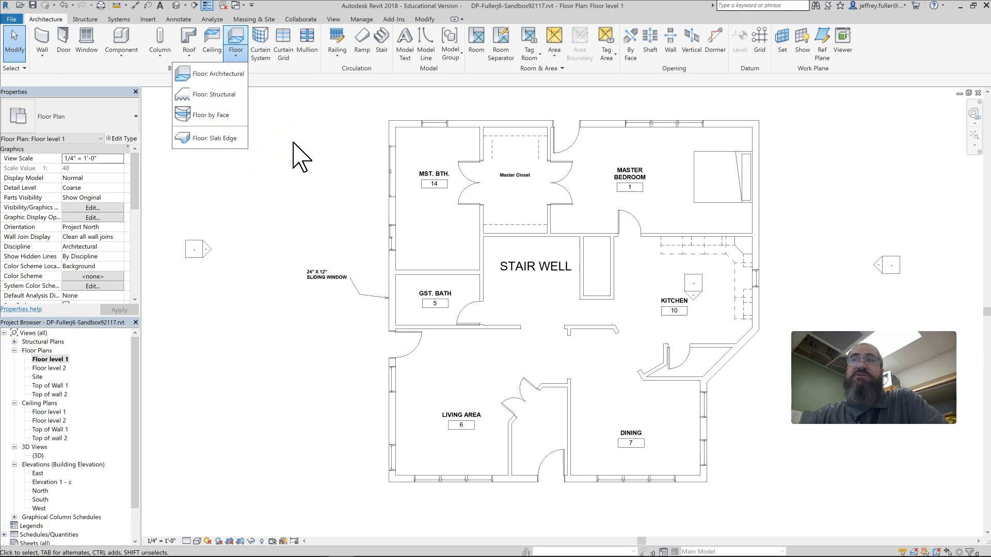
click(231, 76)
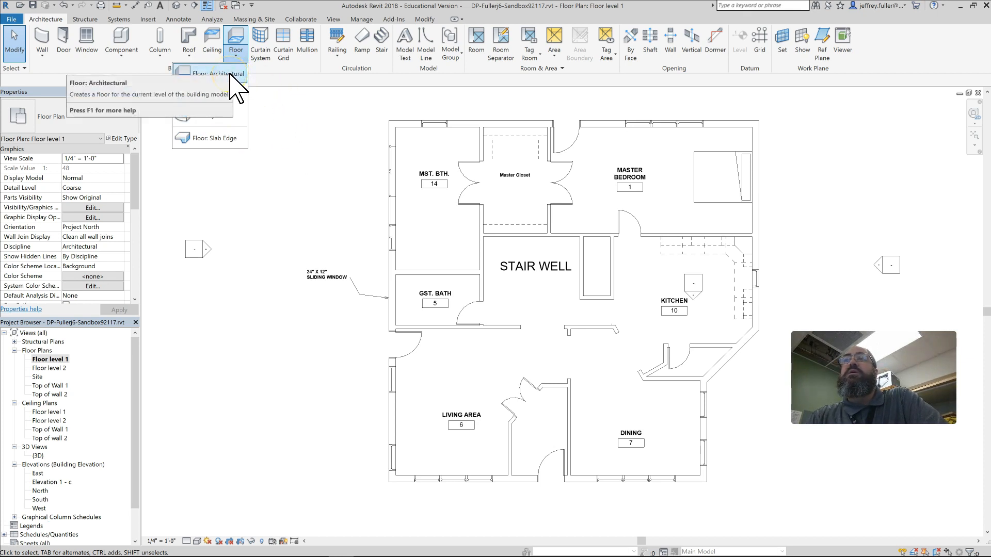
click(230, 75)
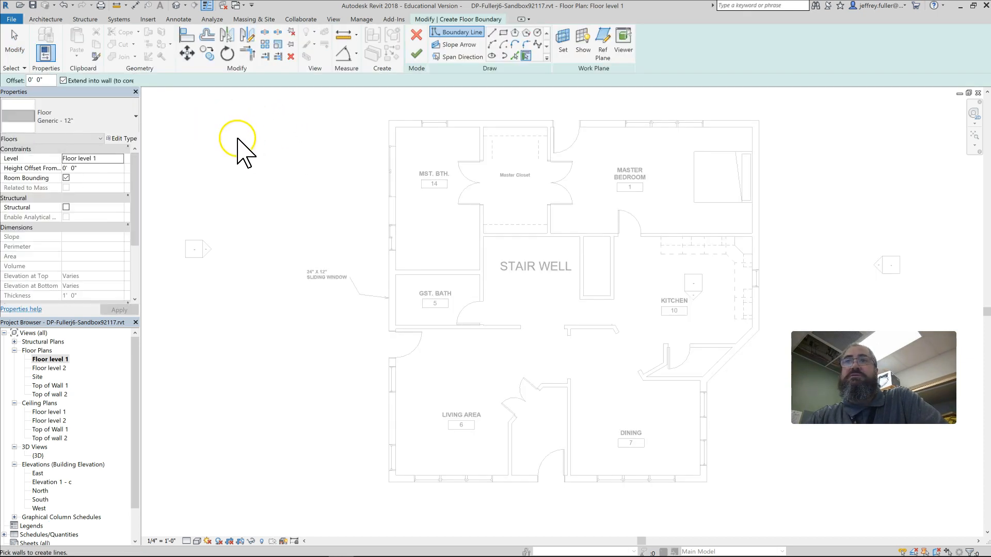
click(124, 120)
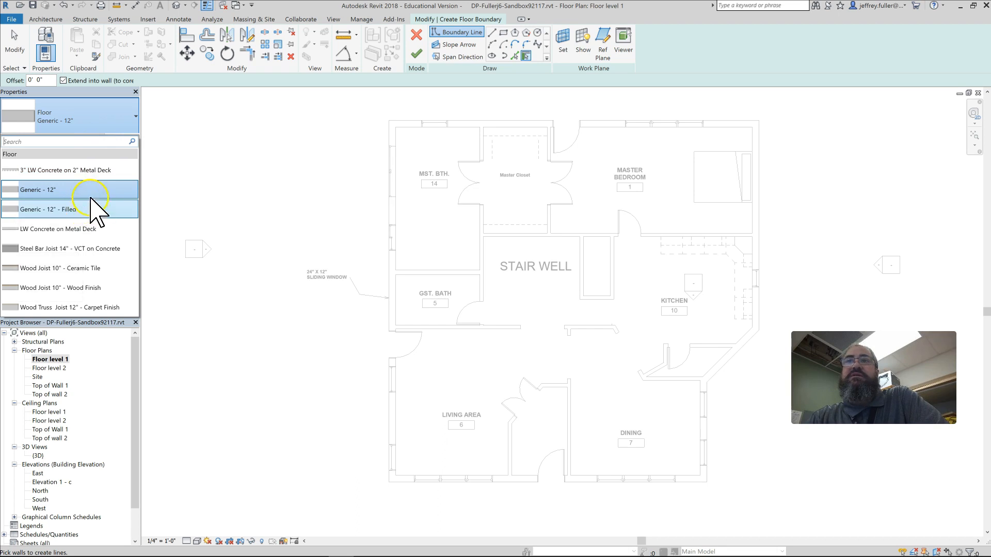
click(56, 209)
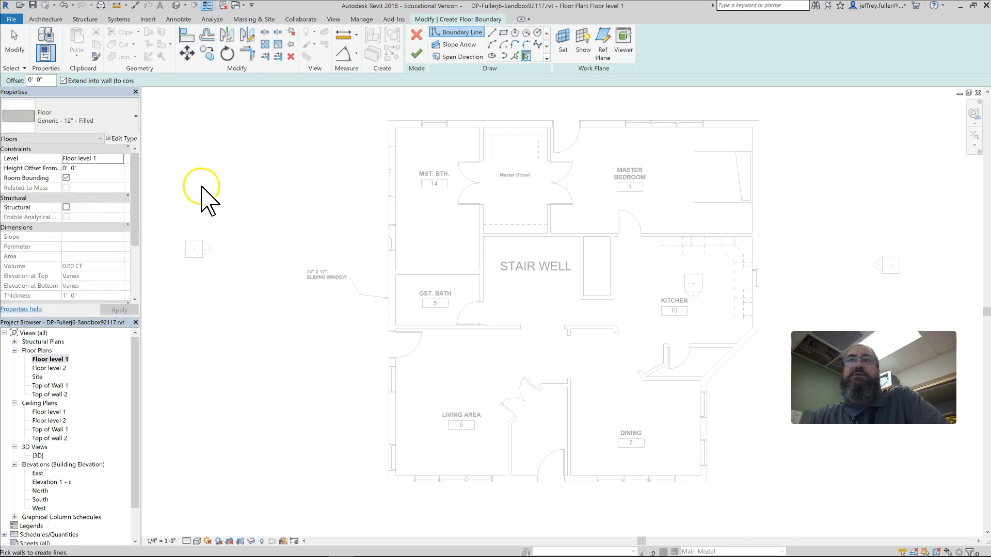
scroll(136, 189, down, 1)
scroll(135, 188, up, 1)
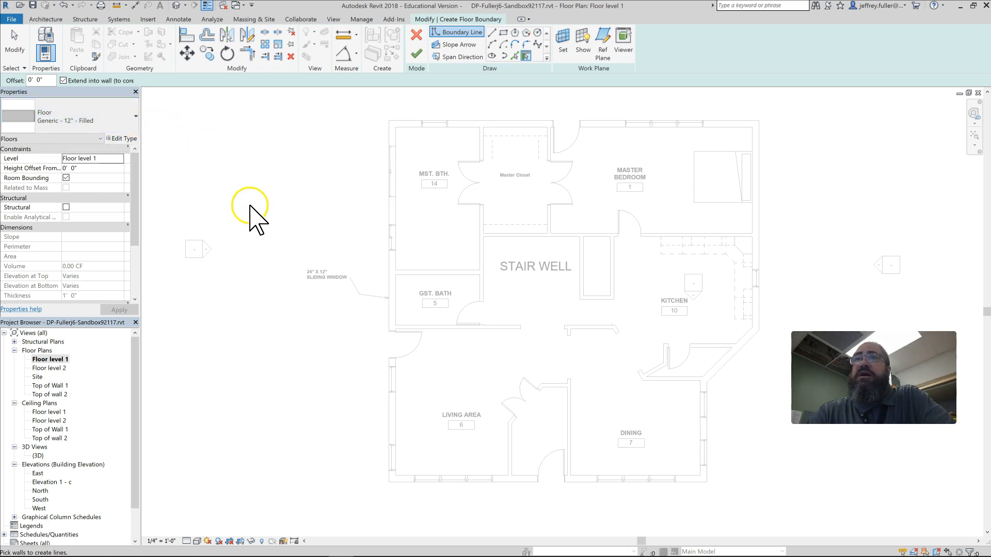
click(111, 116)
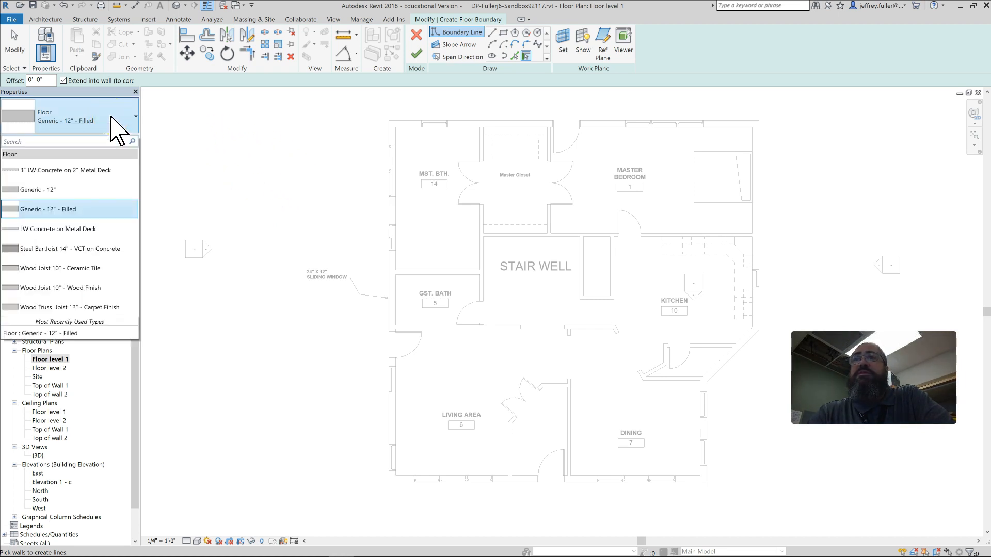
click(185, 140)
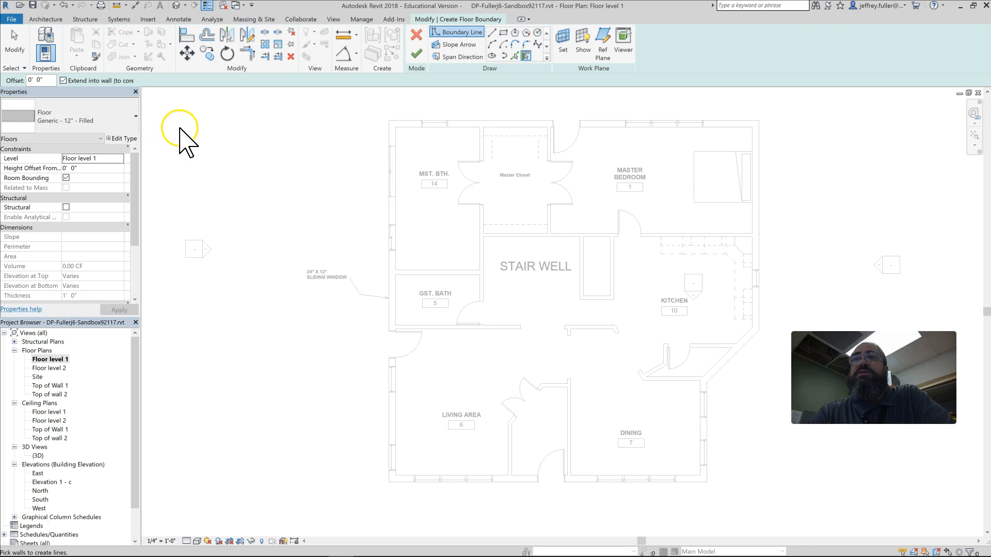
Duplicate the current floor type under the name Generic - 12" - Filled w/Hardwood
click(122, 138)
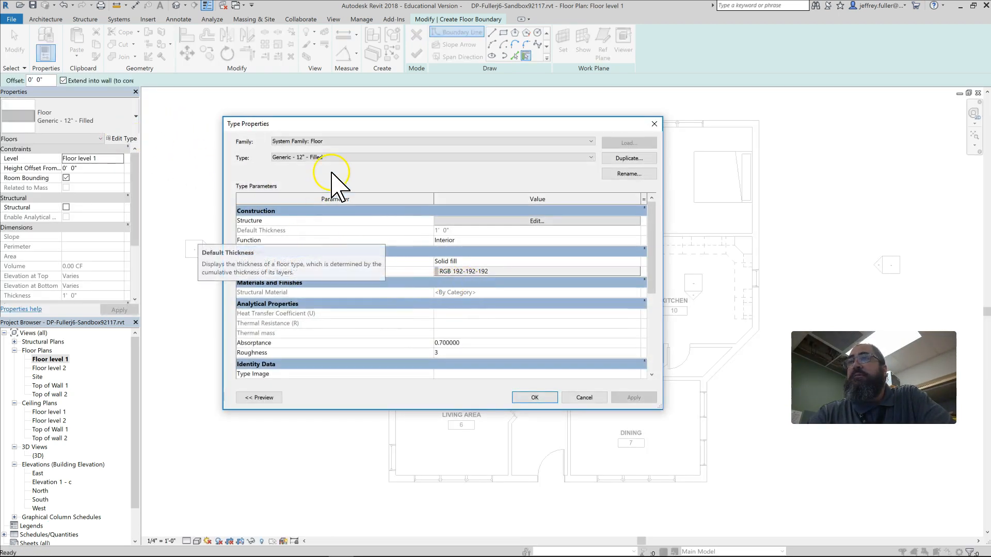
click(629, 158)
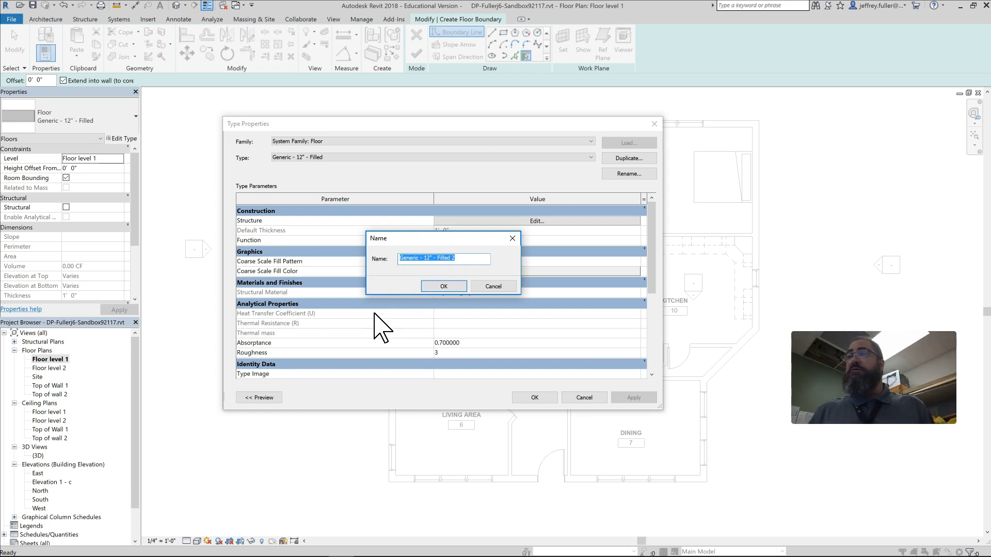
click(456, 256)
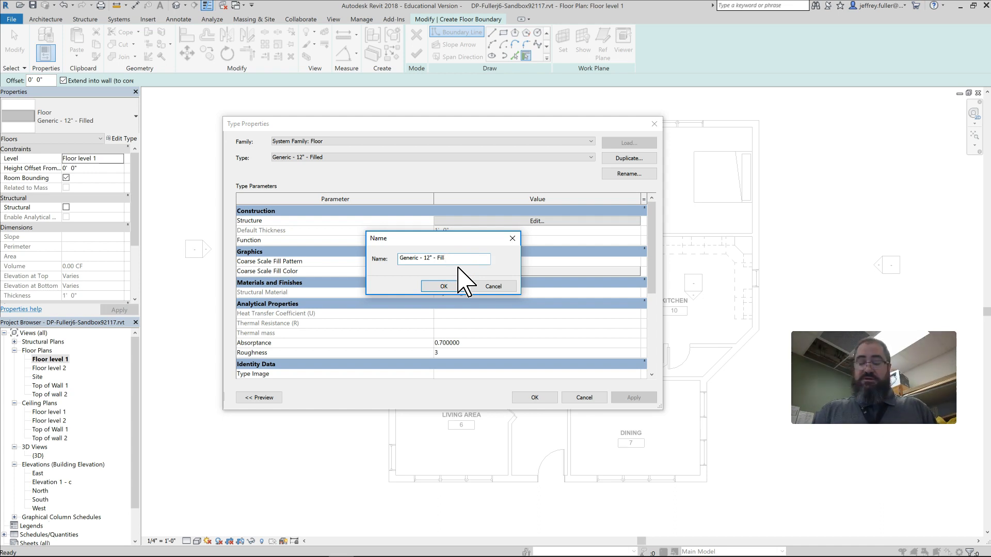
text(ed/w)
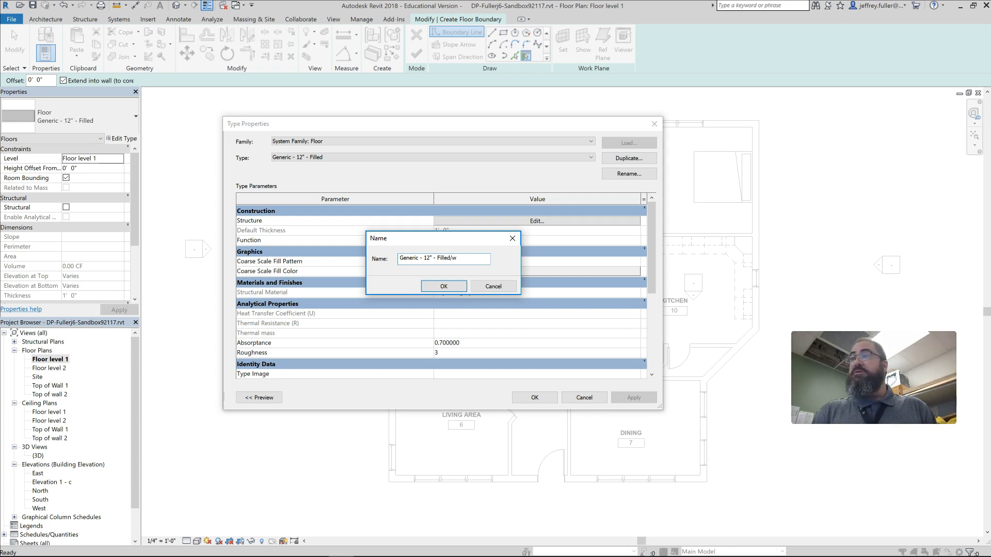
key(BackSpace)
key(BackSpace)
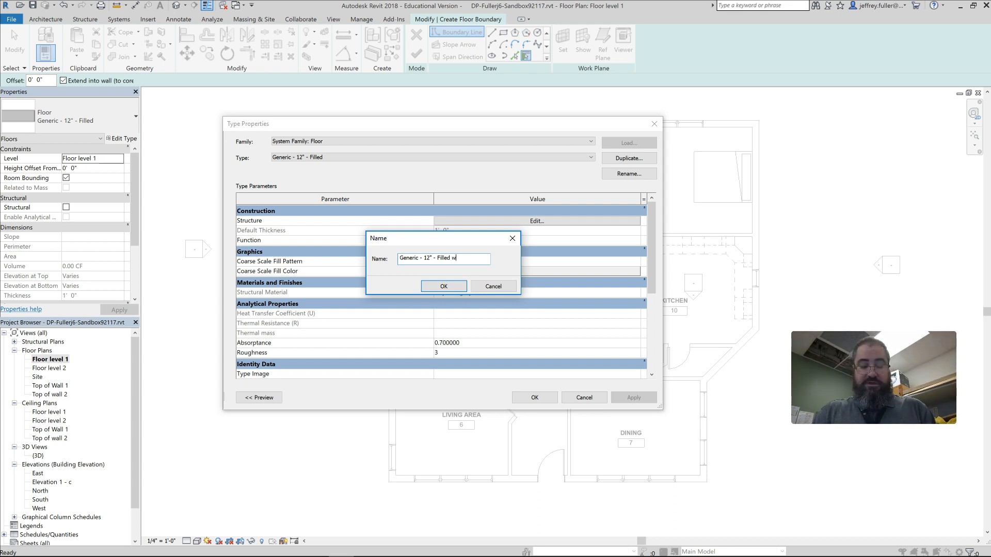
text(w)
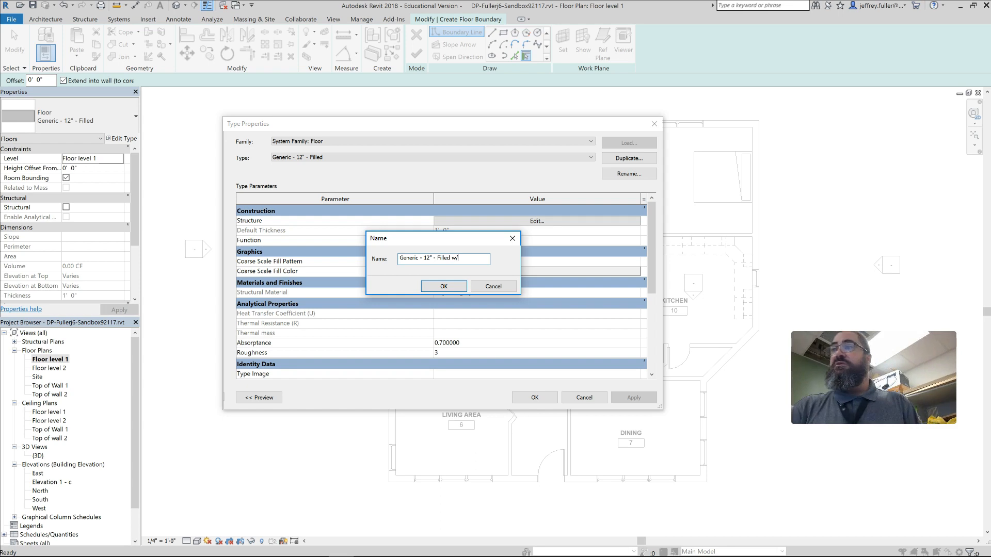
text(/)
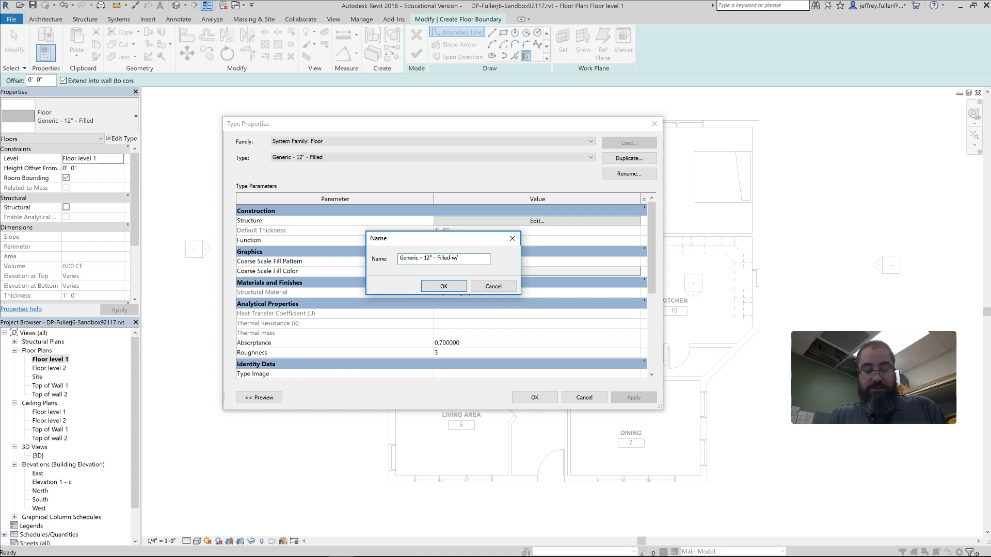
text(Hardwood)
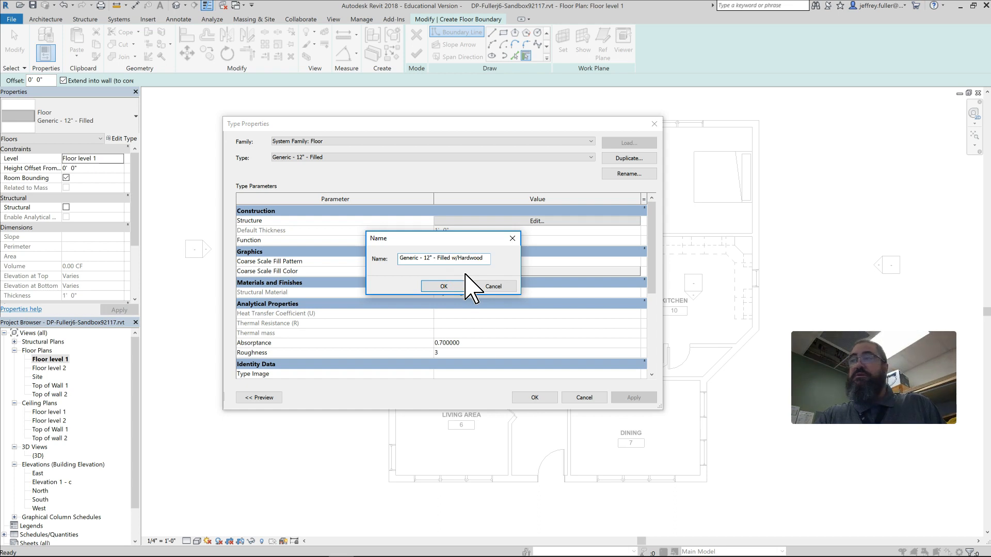
click(458, 271)
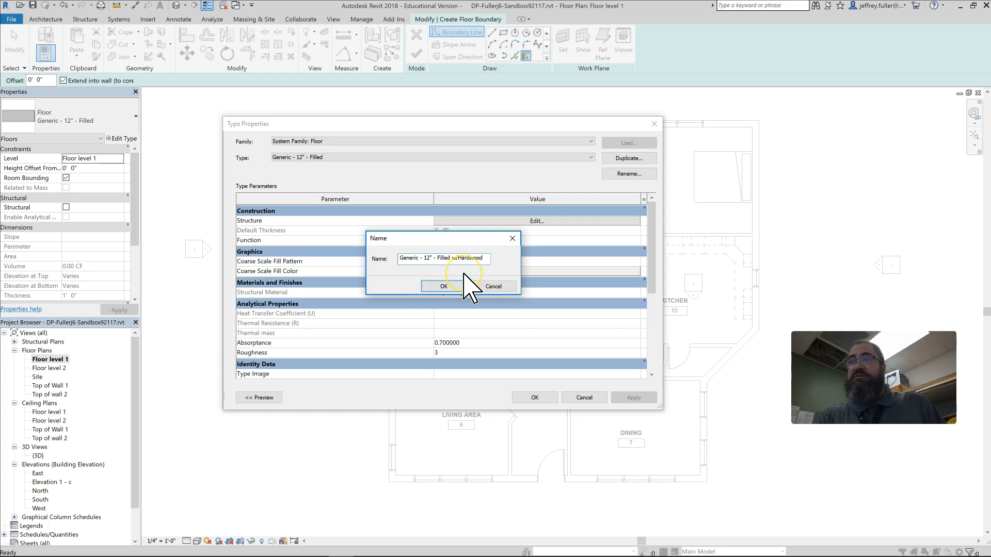
click(454, 287)
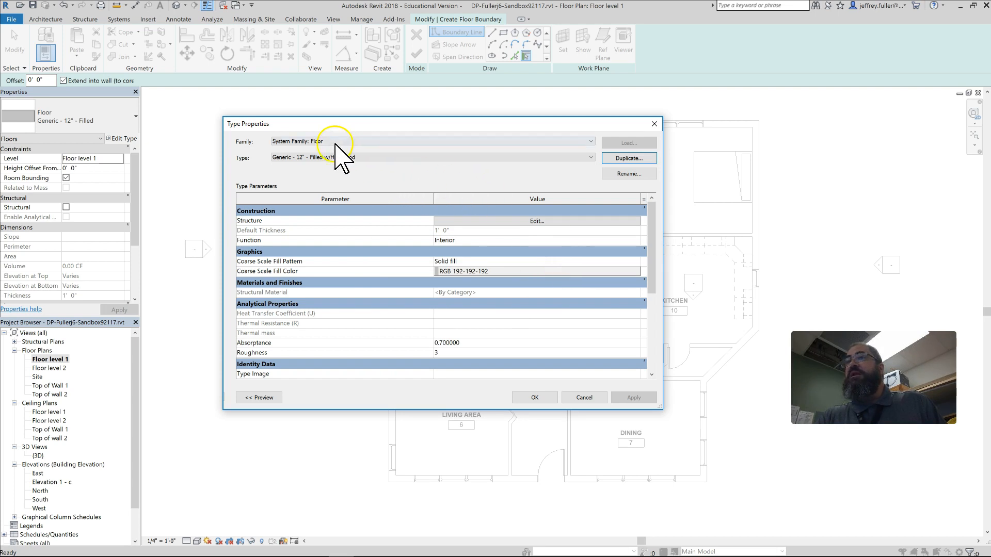
Insert a new layer in the floor type's structure and move it above the upper core boundary
click(537, 221)
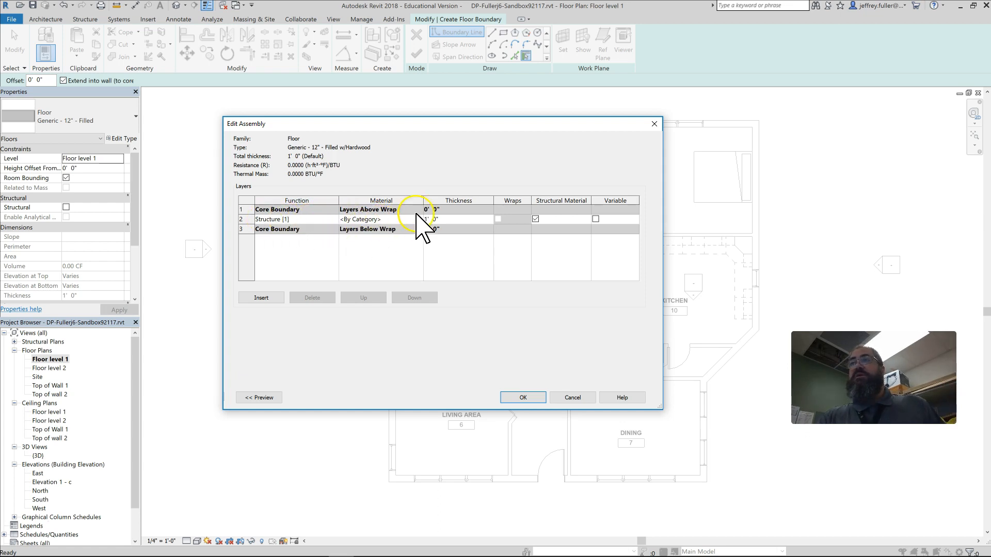
click(263, 298)
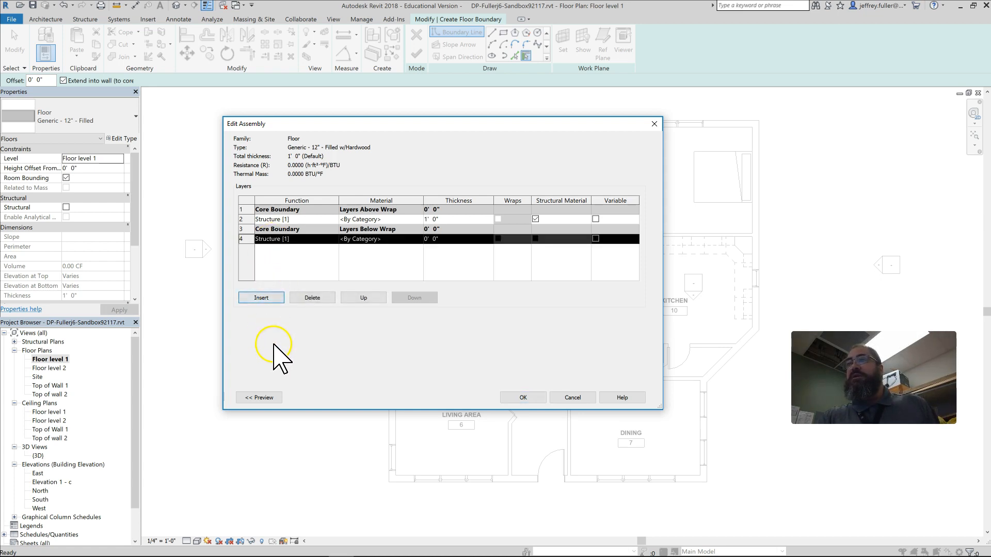
click(364, 297)
click(364, 297)
click(363, 297)
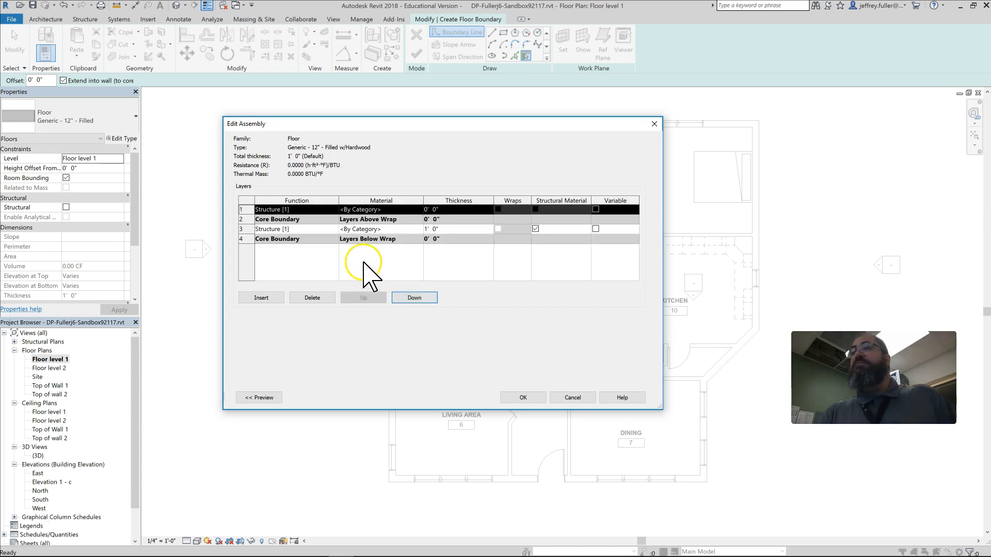
Set the thickness of the new top layer in the floor assembly to 3/4"
click(379, 206)
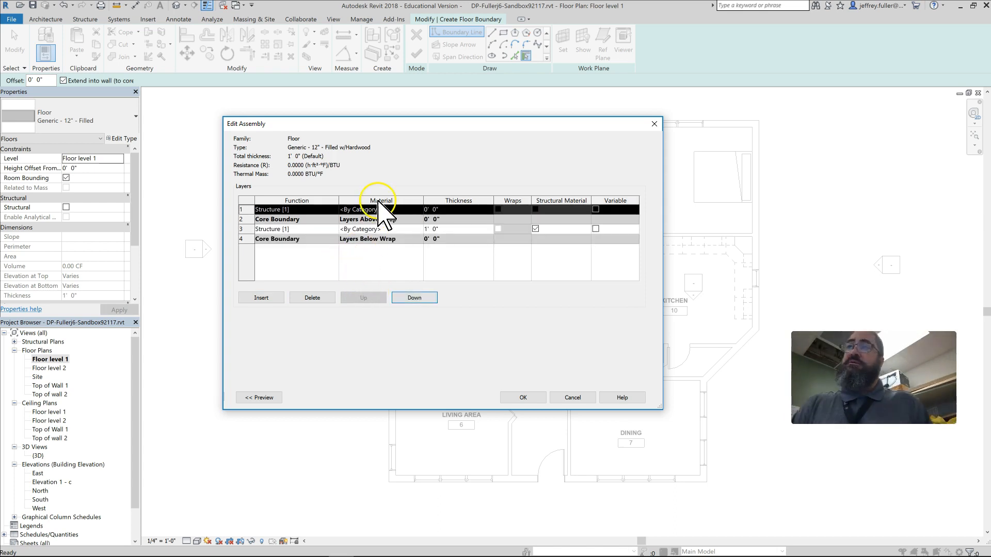
click(436, 209)
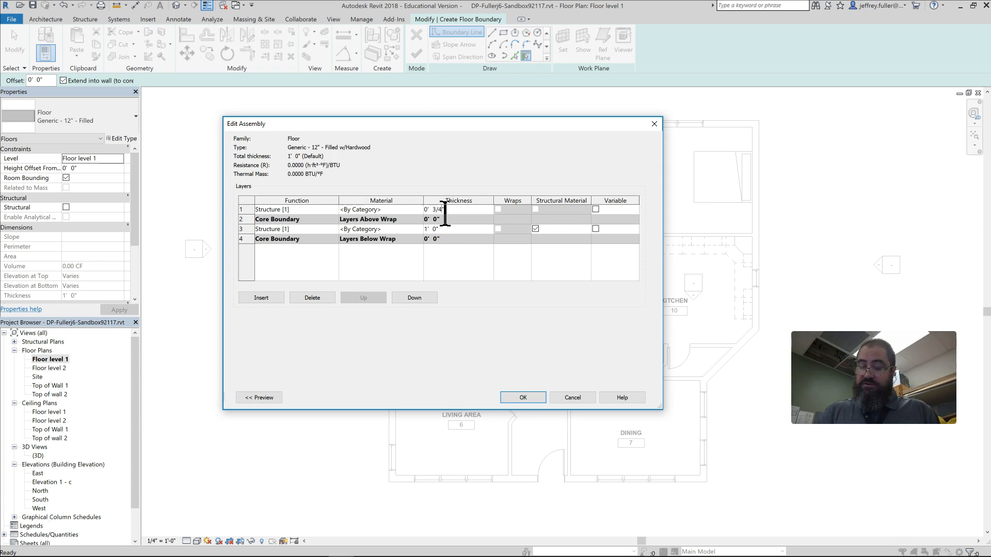
click(404, 218)
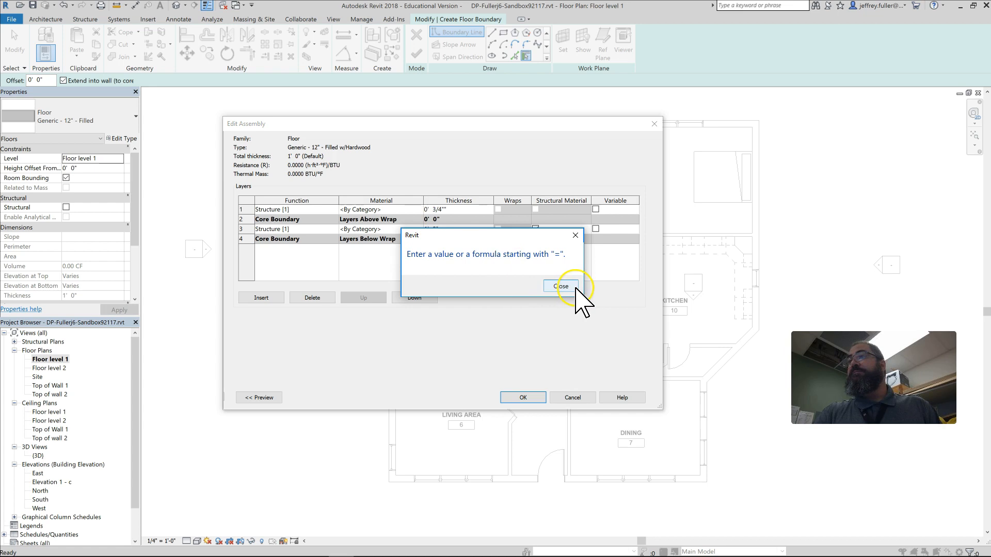
click(567, 285)
click(457, 209)
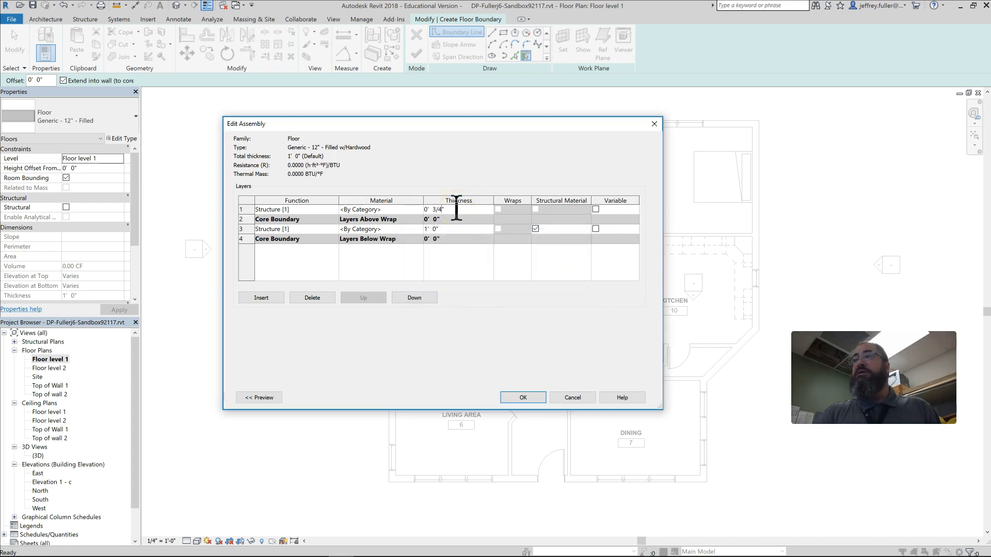
Open the material choices for the top layer and select Oak Flooring from the project materials
click(411, 209)
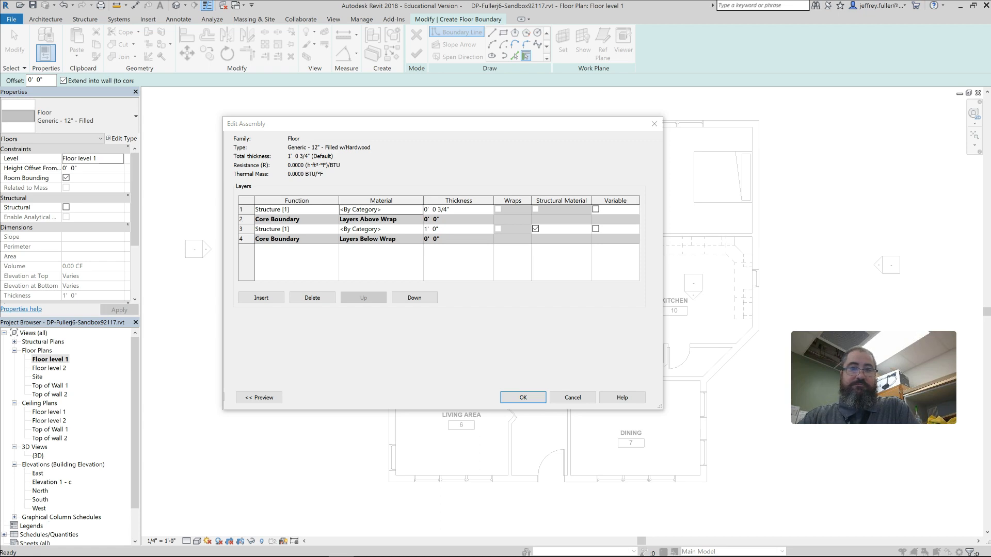
drag(123, 148, 367, 163)
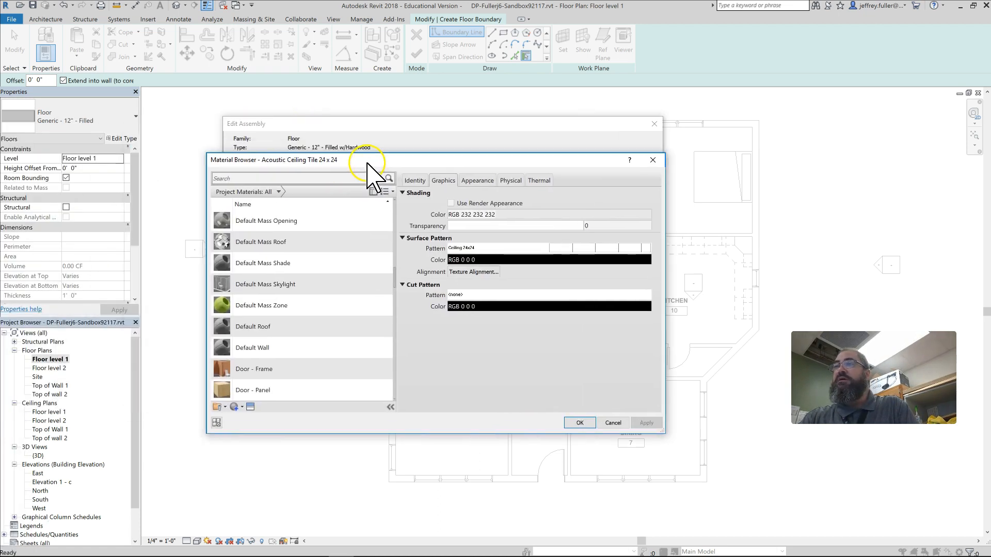
scroll(330, 268, down, 2)
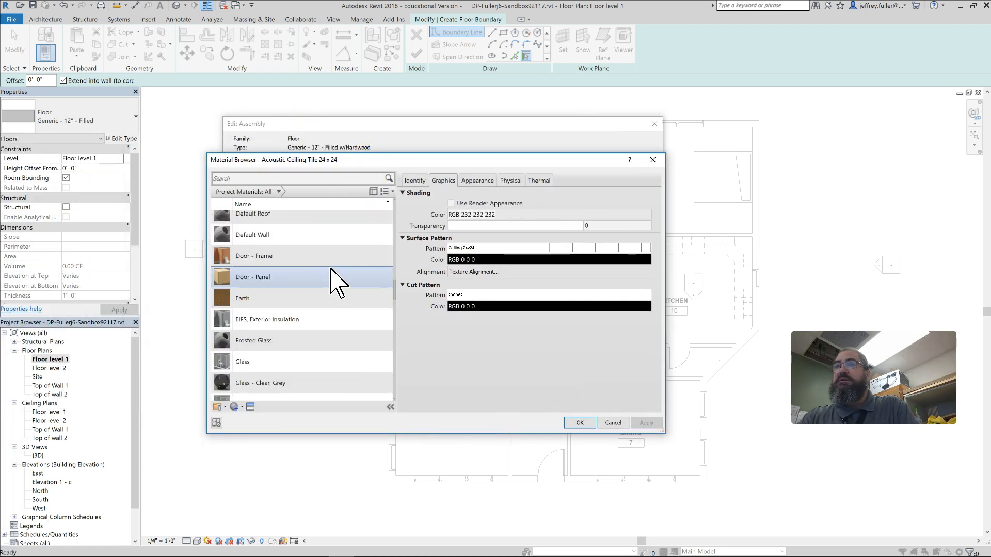
scroll(331, 268, down, 3)
scroll(333, 281, down, 4)
click(316, 246)
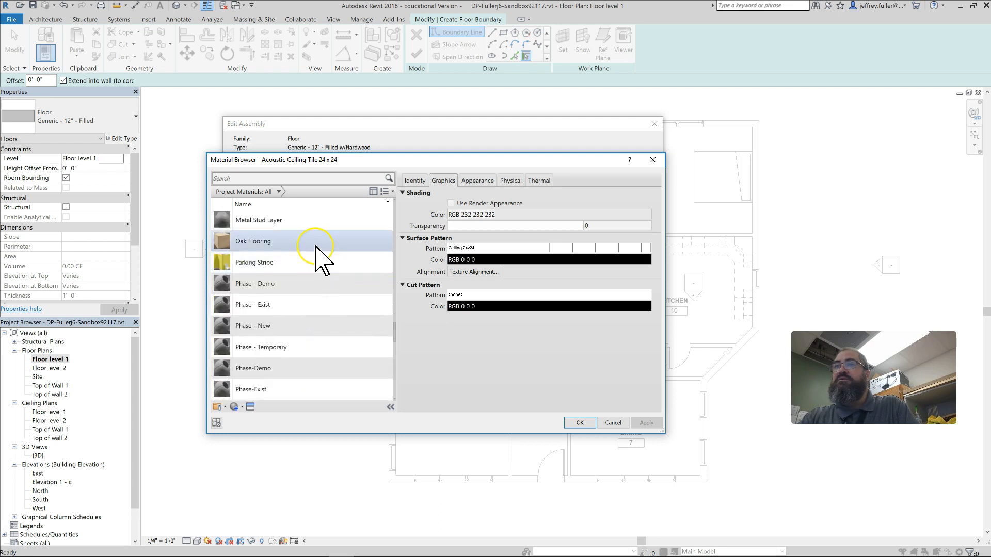
click(287, 241)
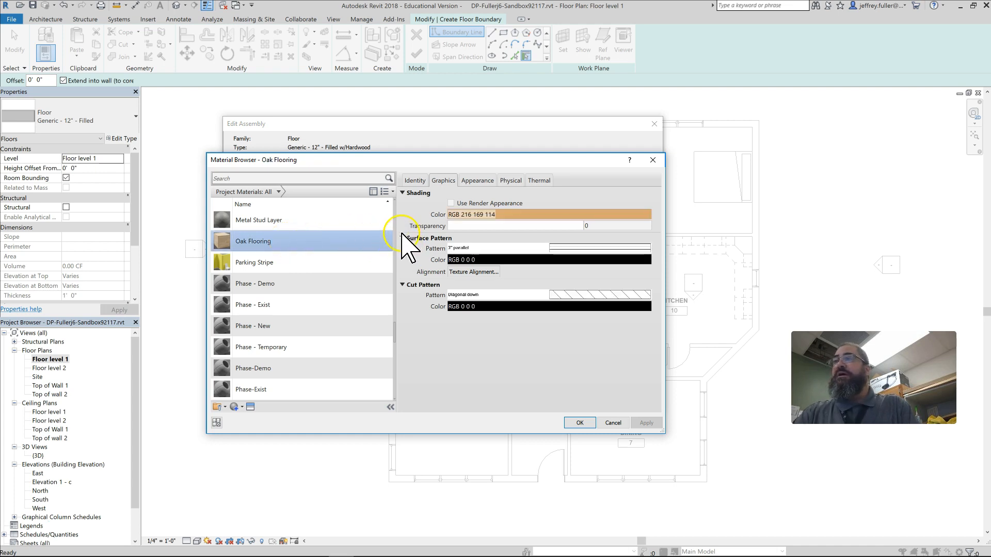
Review the Oak Flooring material's identity, graphics and appearance settings, and assign it to the top layer
click(425, 252)
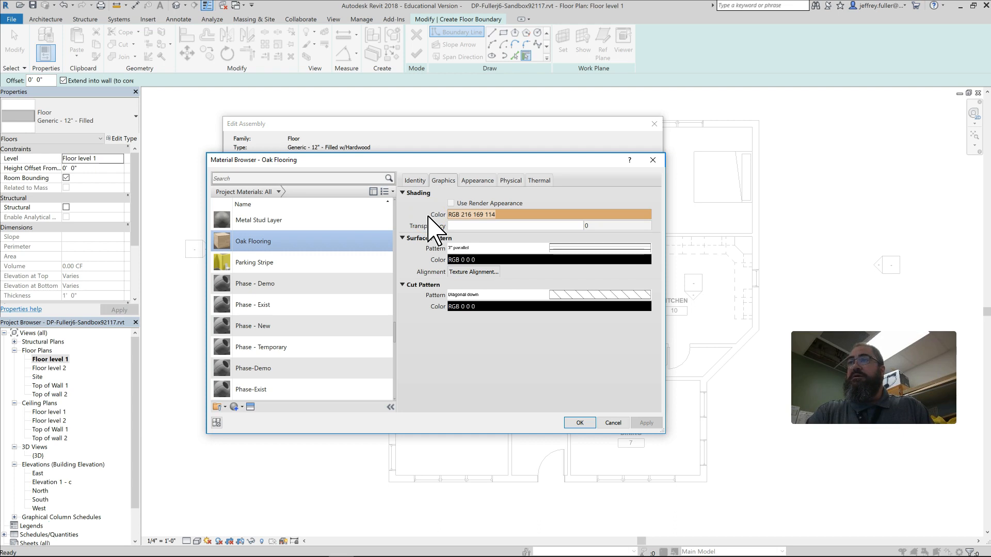
click(417, 183)
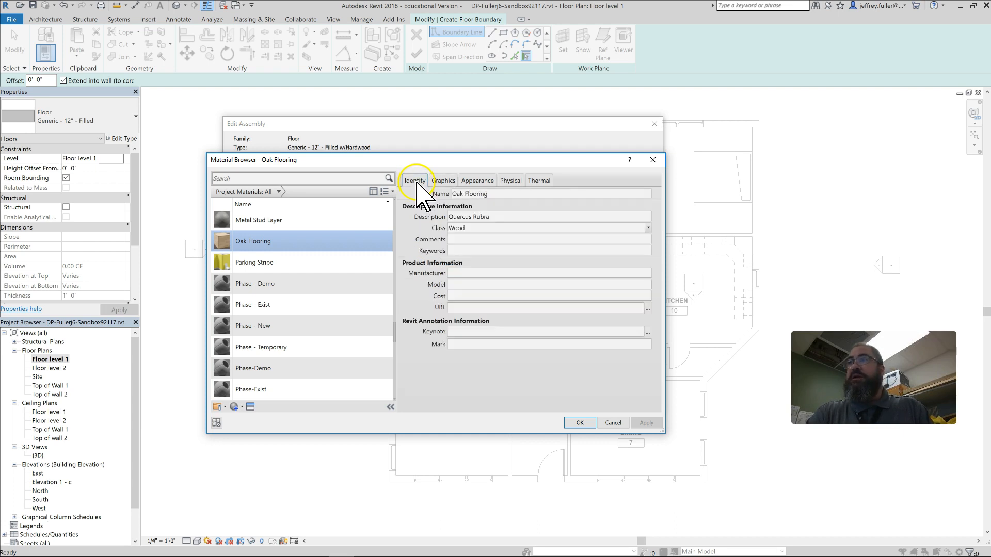
click(503, 218)
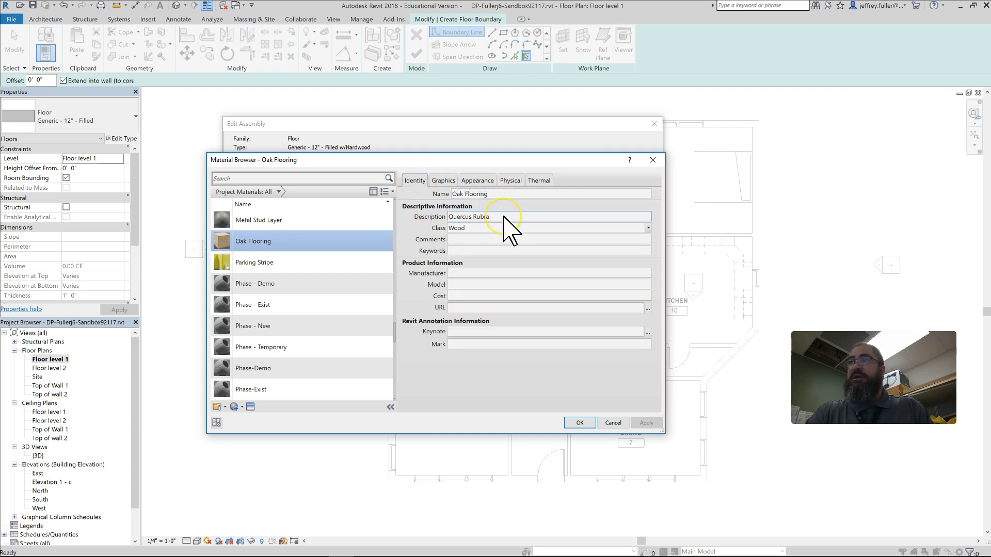
click(437, 259)
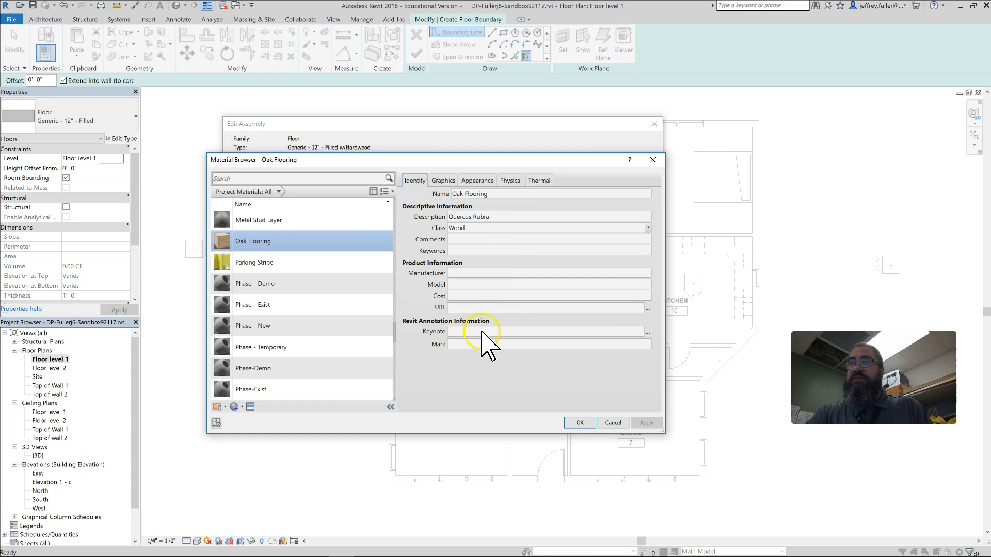
click(437, 181)
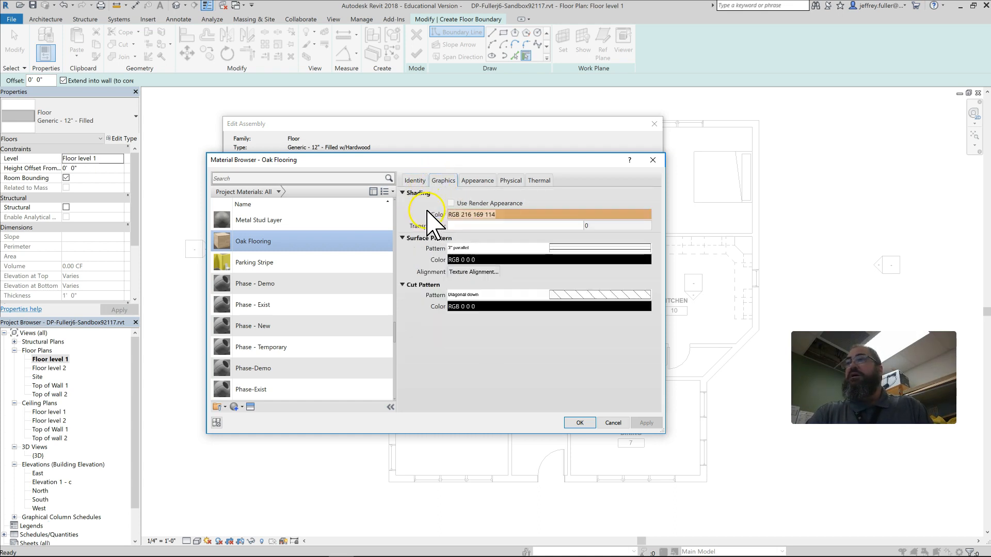
click(478, 181)
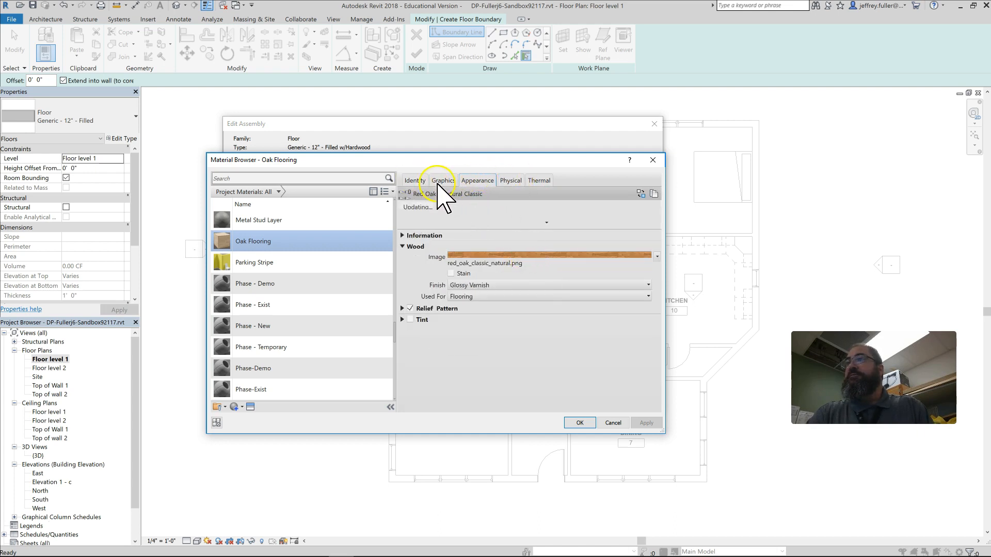
click(415, 181)
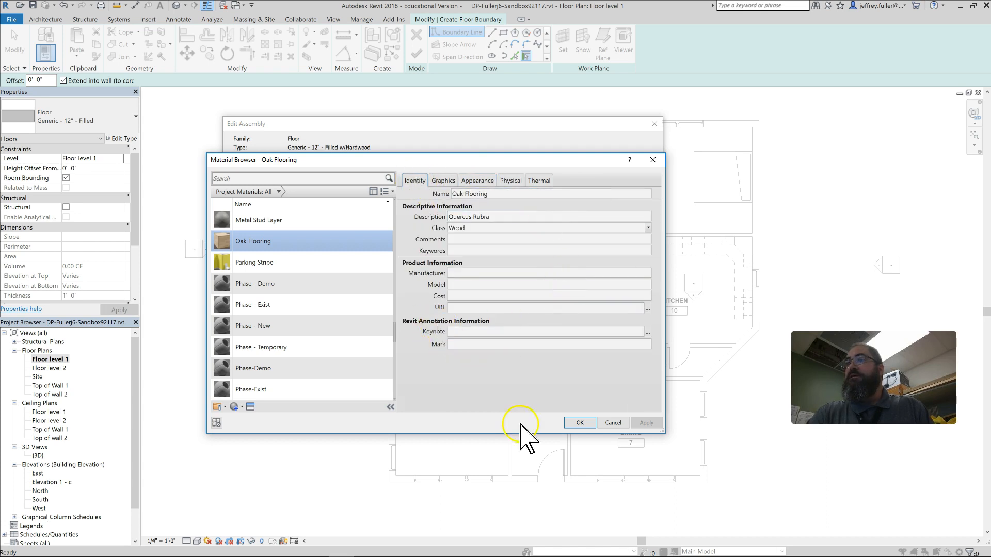
click(579, 423)
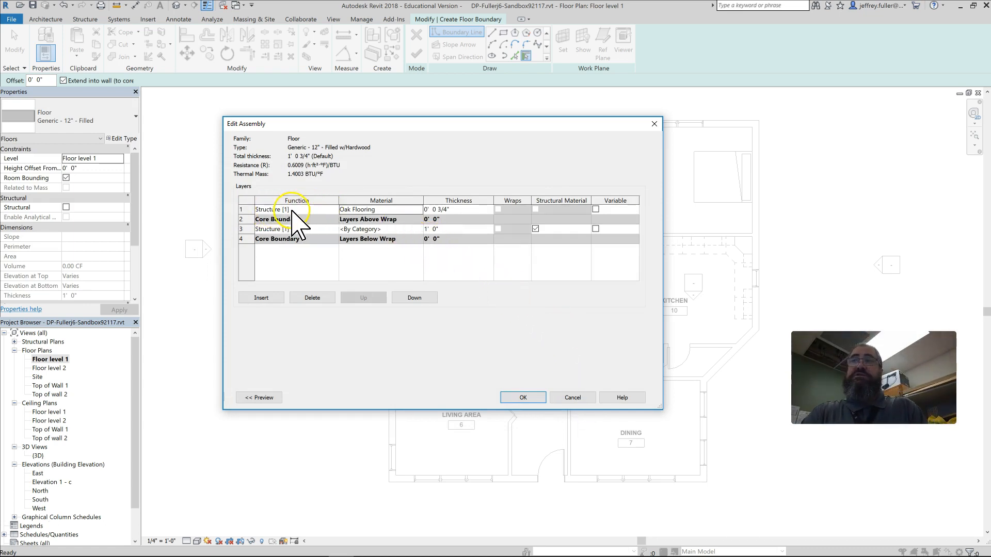
Set the Oak Flooring layer's function to Finish 2 [5] and accept the edited floor type
click(322, 207)
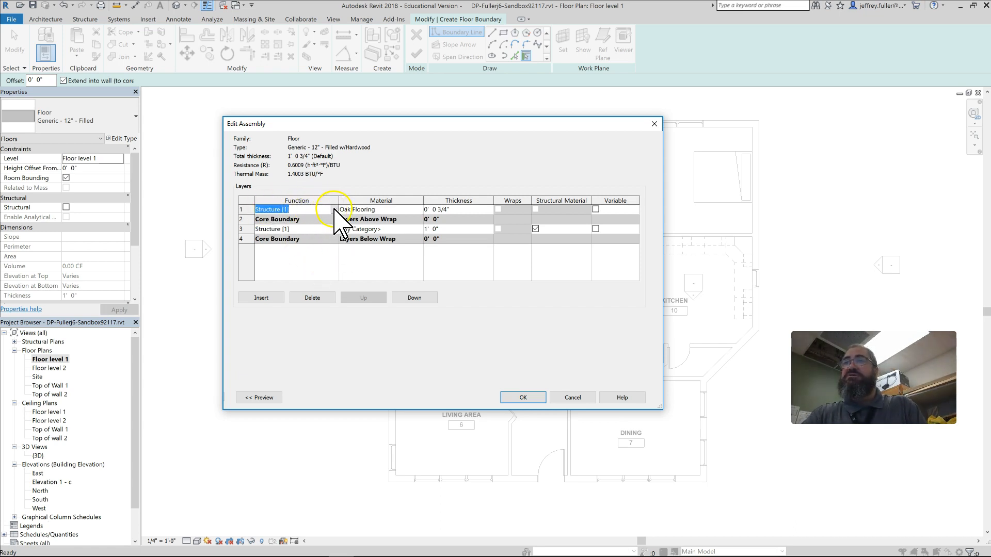
click(334, 210)
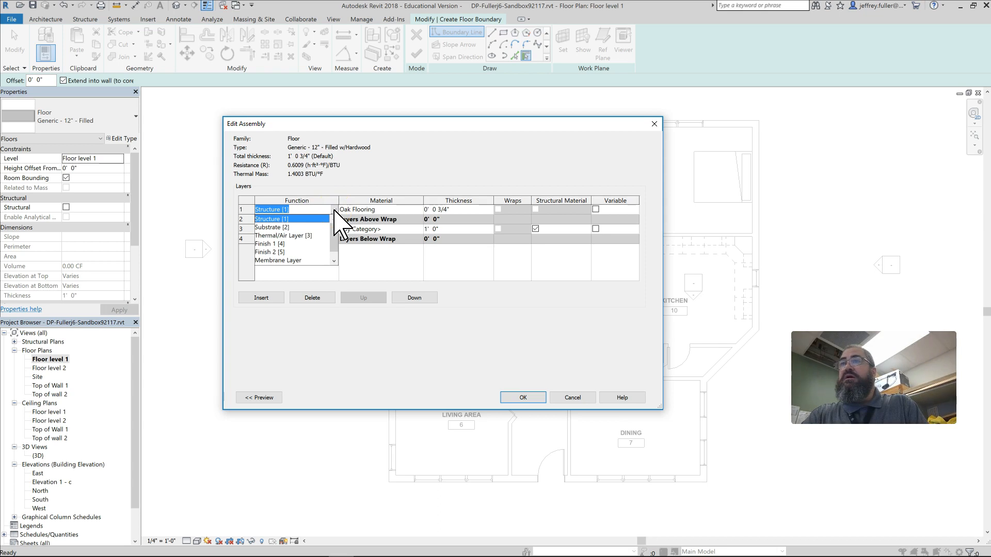
click(267, 252)
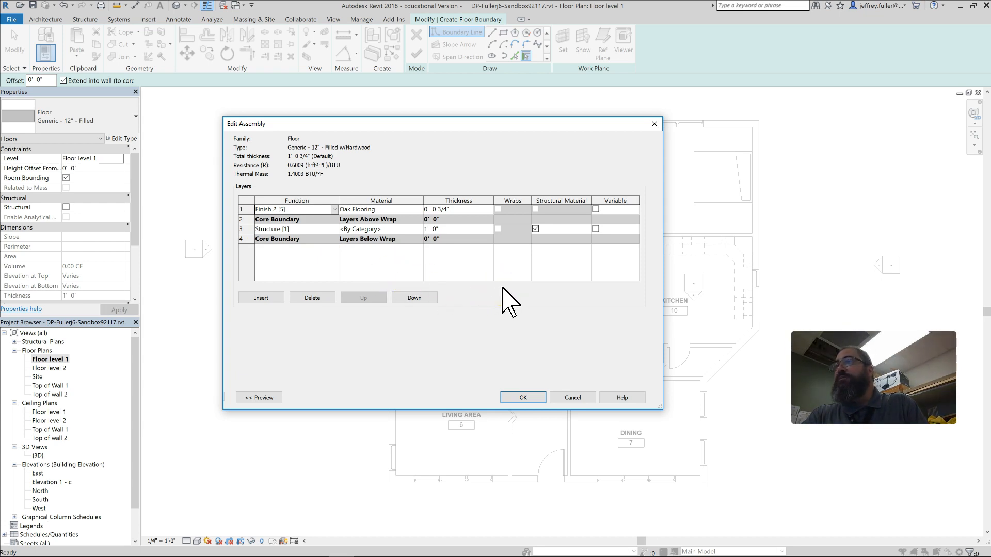
click(523, 396)
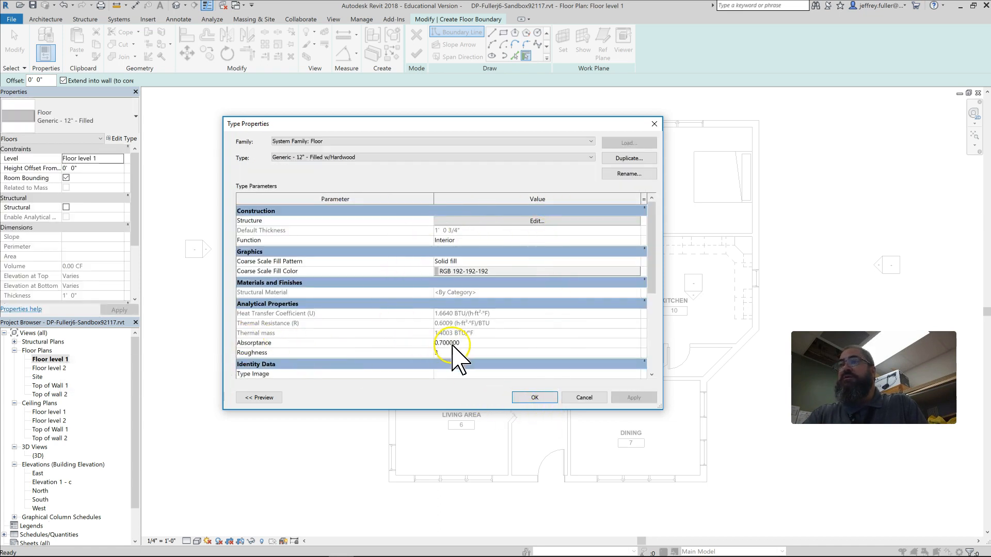
click(555, 402)
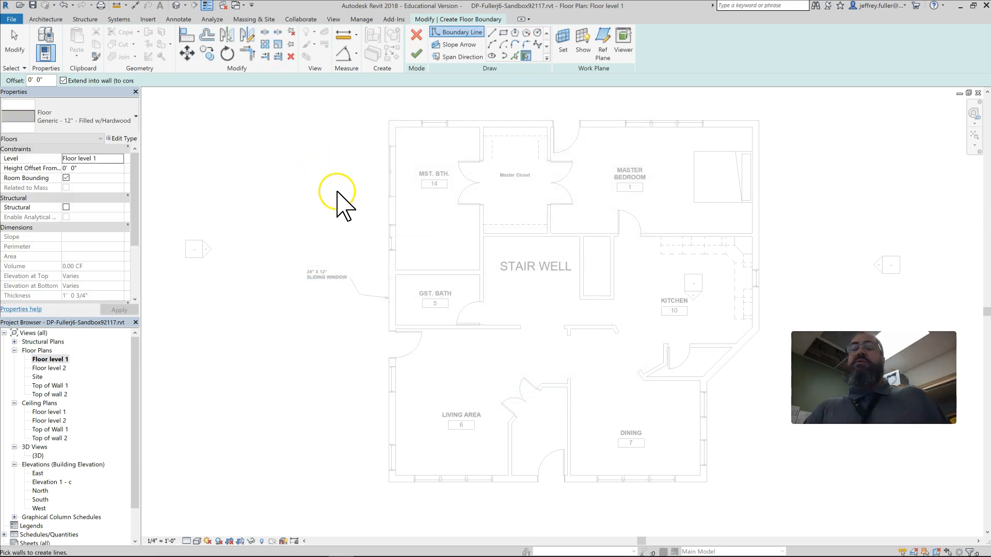
Pick all the exterior walls around the house as the floor's boundary lines
click(486, 136)
click(753, 178)
click(754, 309)
click(739, 363)
click(707, 436)
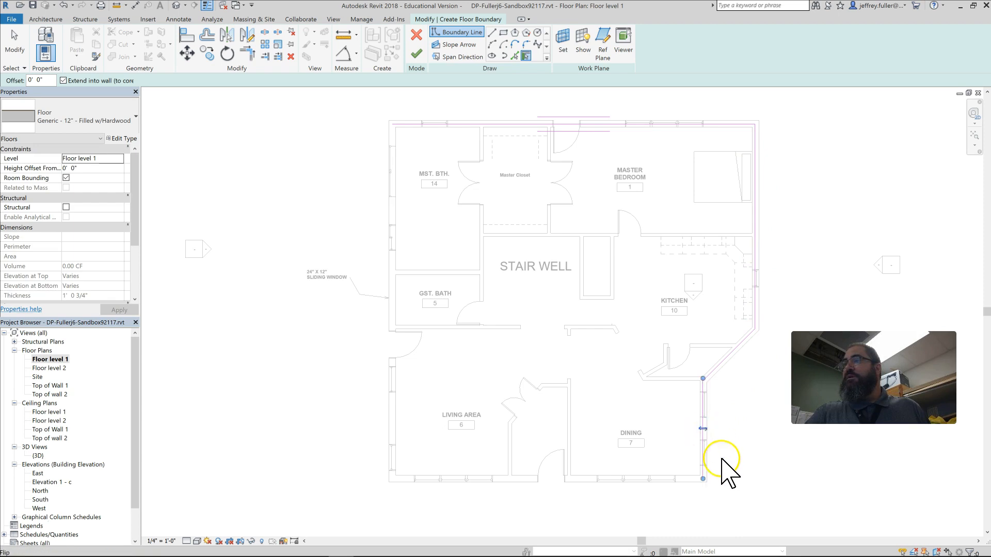
click(568, 494)
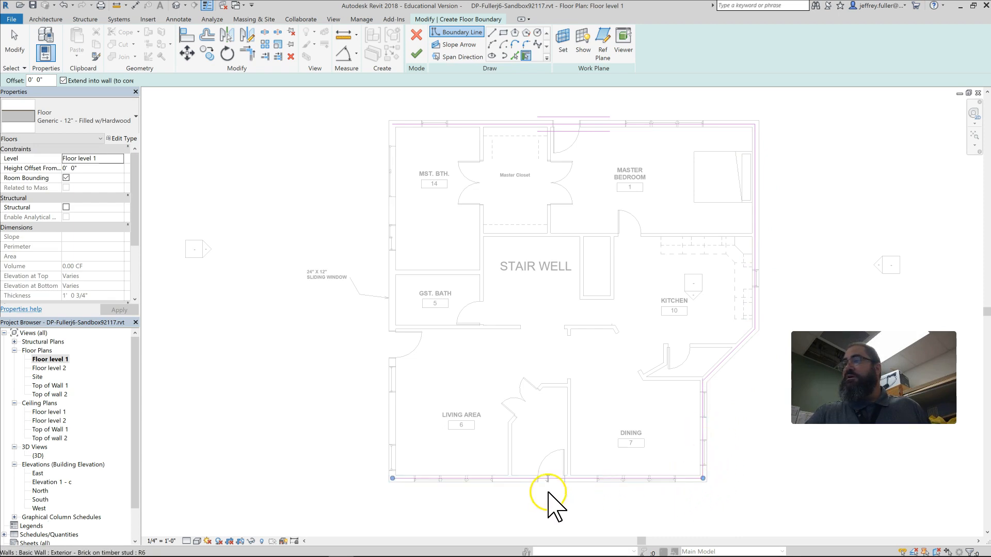
click(393, 431)
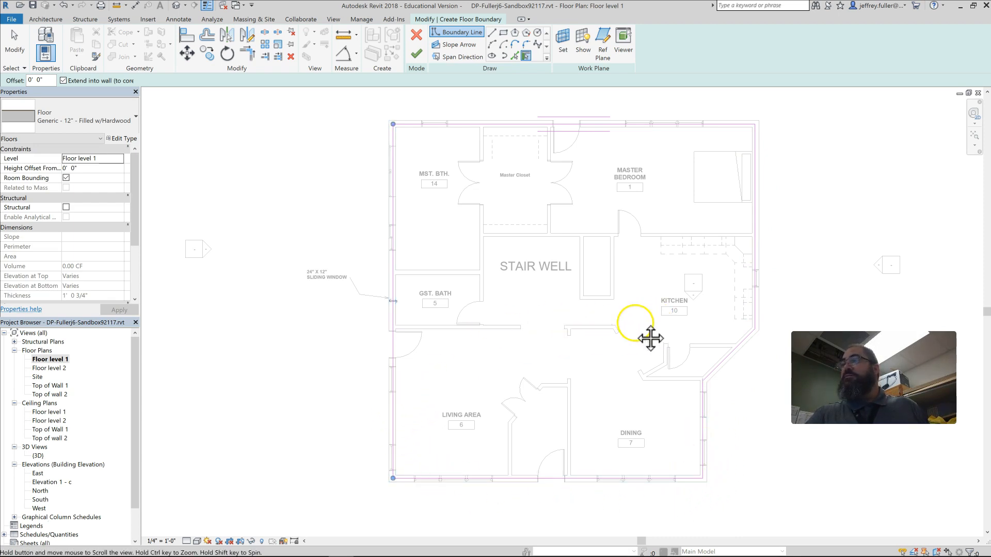
Correct the boundary corner beside the dining room so the vertical line ends exactly on the diagonal line
middle_drag(650, 338, 332, 287)
scroll(350, 315, up, 4)
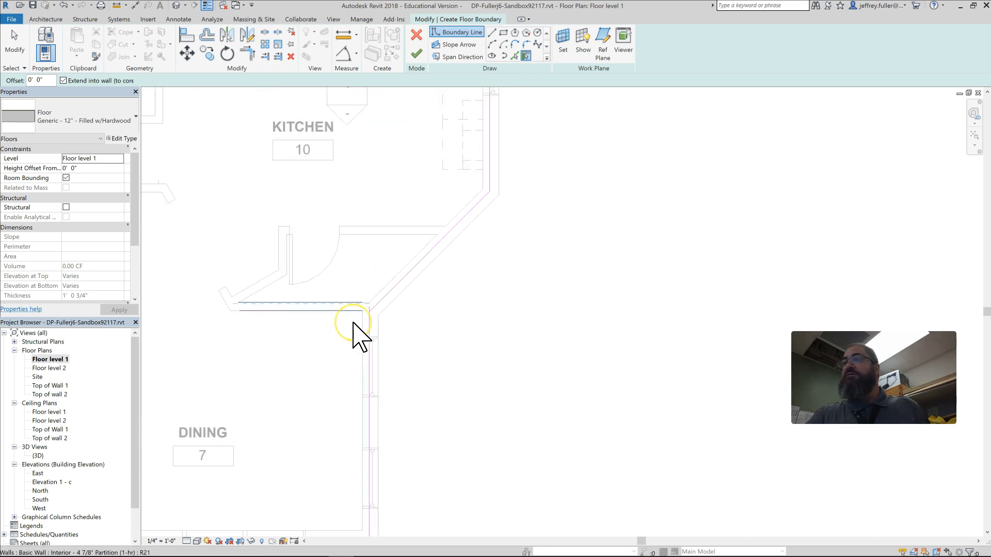
scroll(356, 325, up, 3)
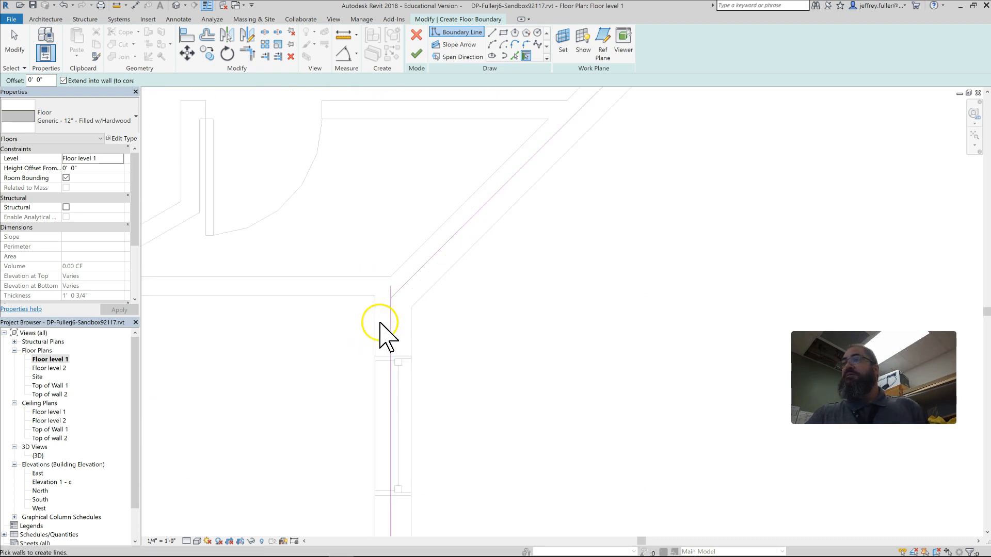
key(Escape)
drag(391, 292, 393, 295)
key(Escape)
click(391, 299)
click(416, 275)
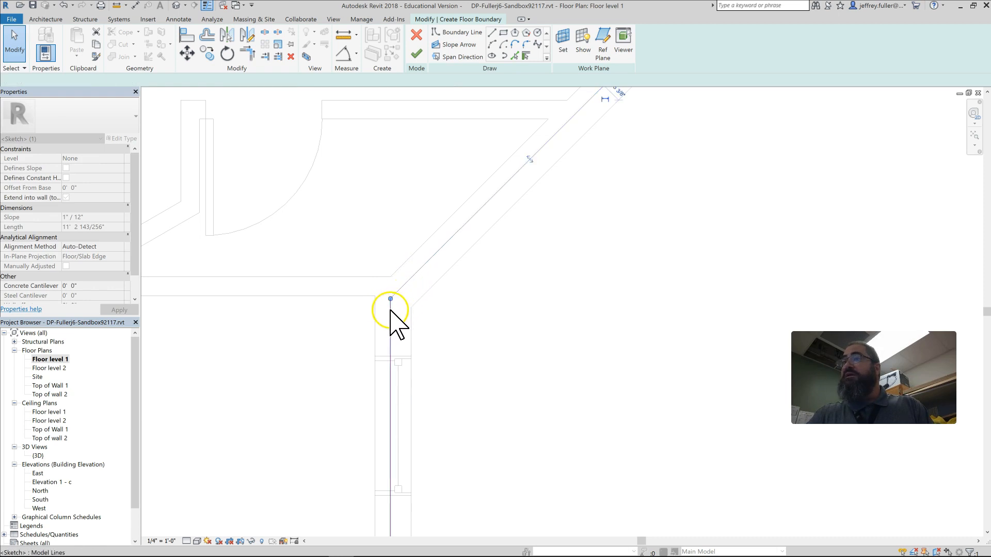
key(Escape)
Finish the floor boundary sketch to create the floor, and deselect it
scroll(395, 304, up, 3)
scroll(391, 299, down, 6)
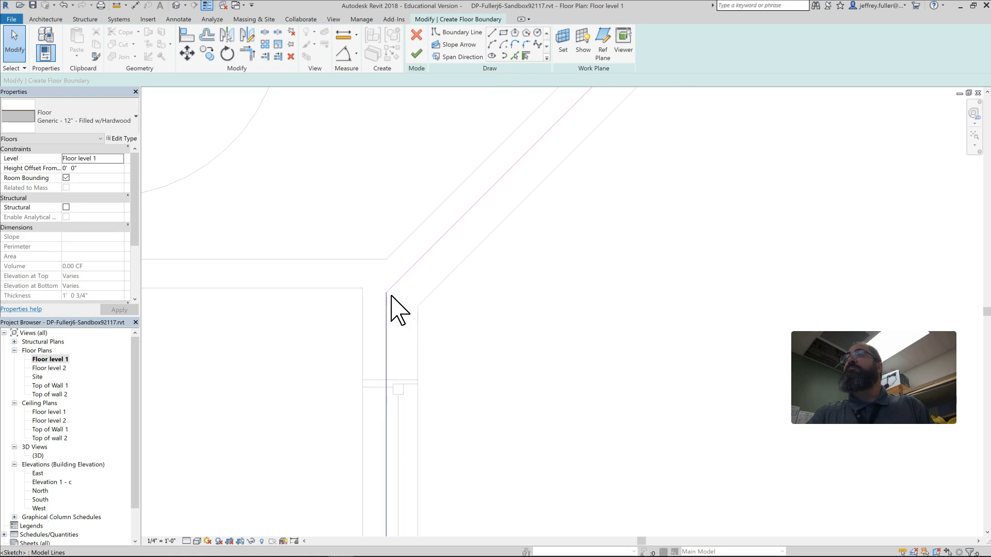
middle_drag(370, 310, 534, 365)
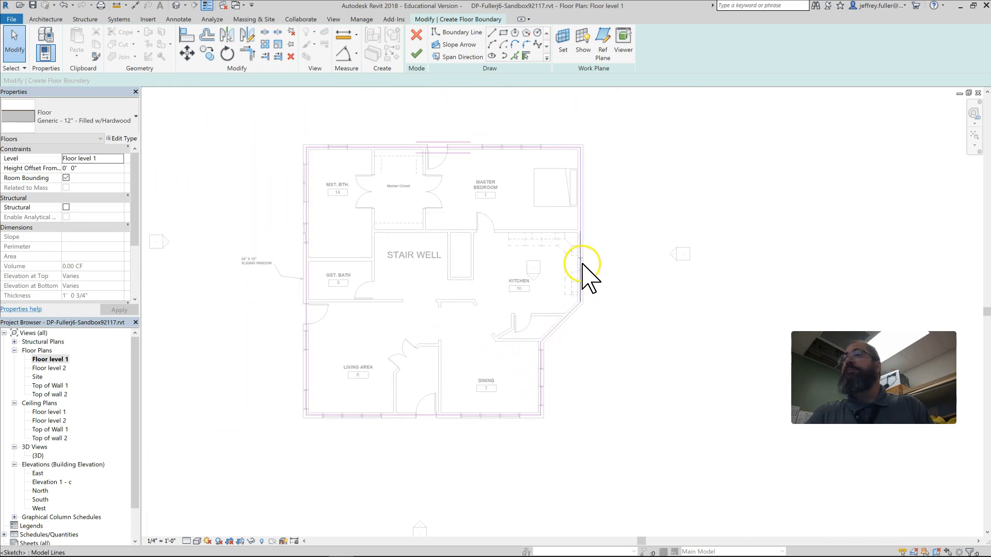
click(416, 55)
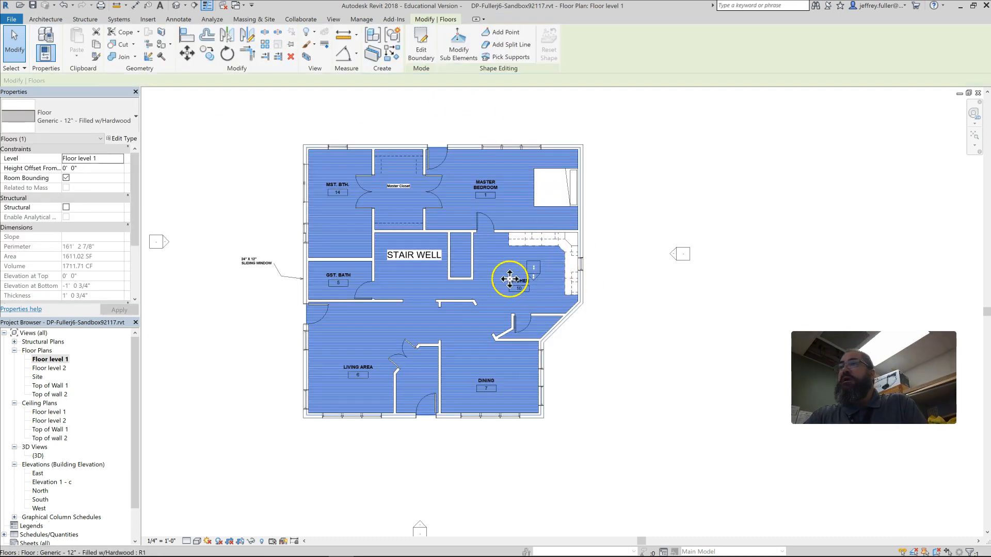
key(Escape)
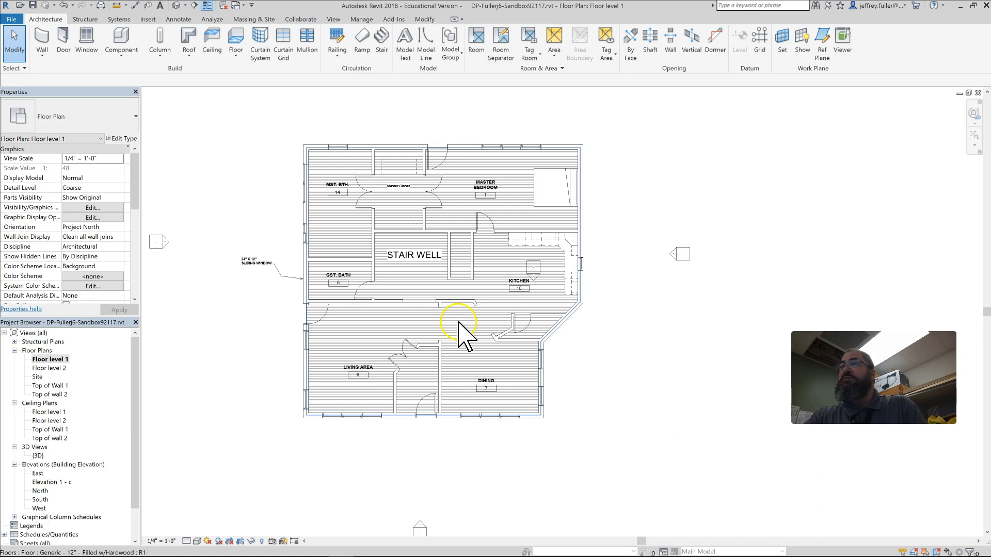
Preview the Floor level 1 plan's oak flooring in the Realistic visual style, and return the view to Hidden Line
click(197, 542)
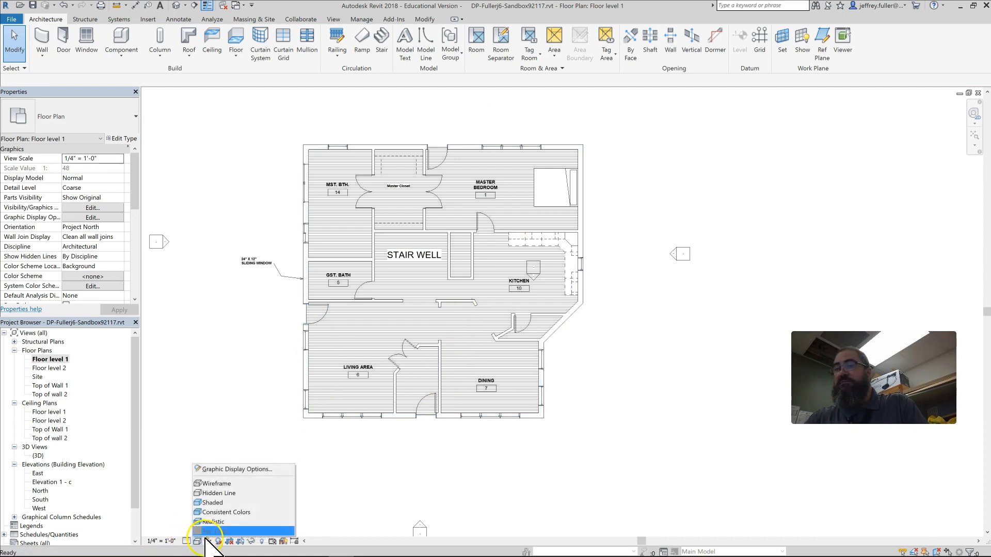
click(360, 478)
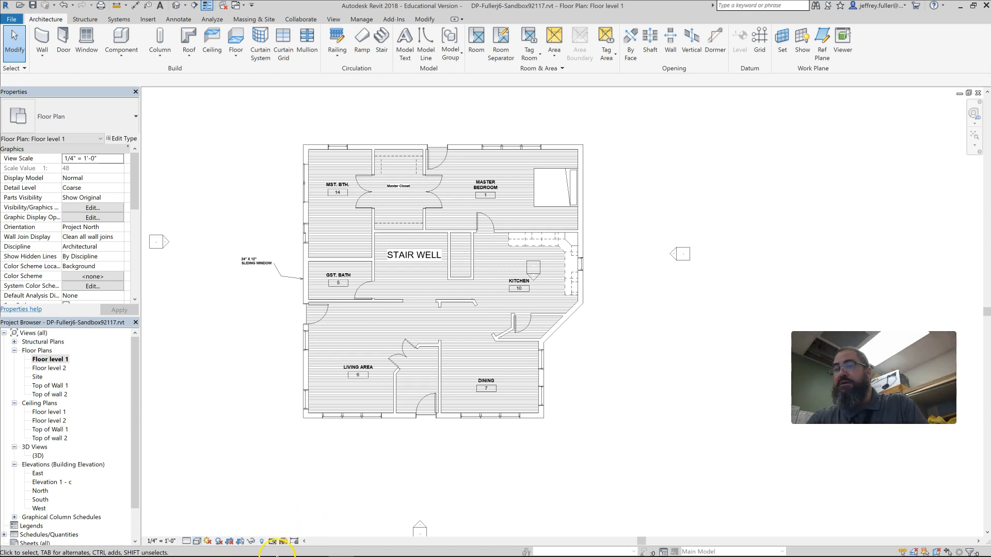
click(195, 541)
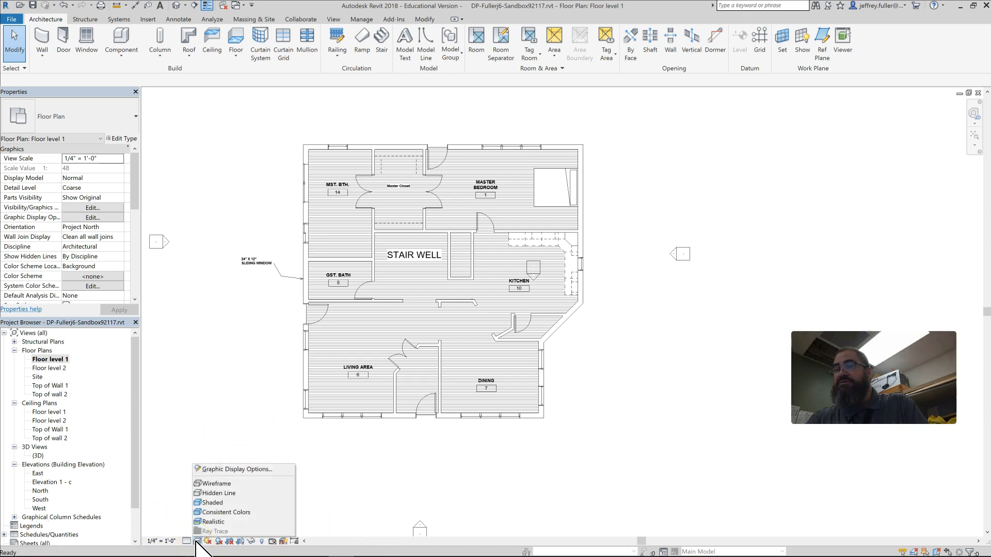
click(211, 523)
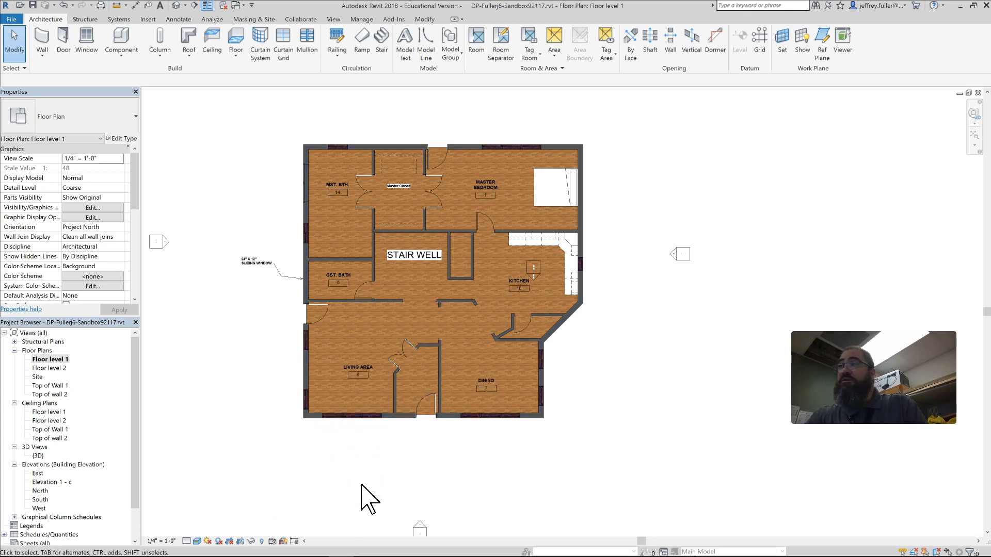
click(197, 542)
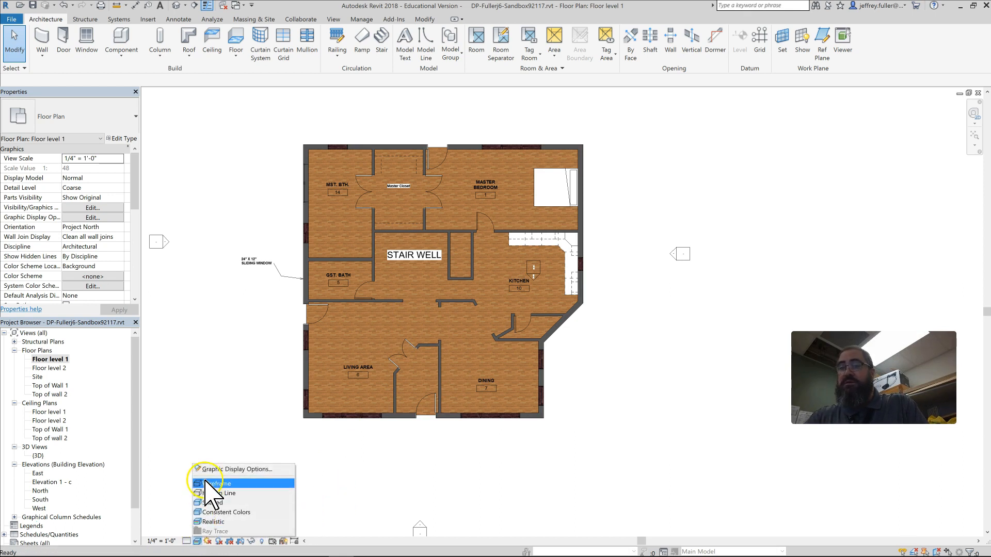
click(242, 493)
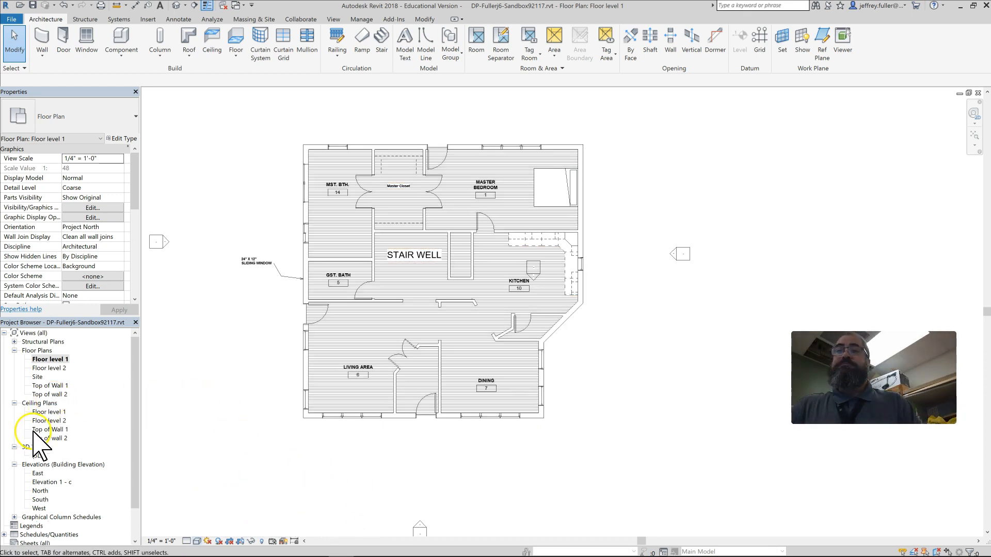
Open the default 3D view and examine the floor slab beneath the front exterior walls from the front and from below
double_click(37, 456)
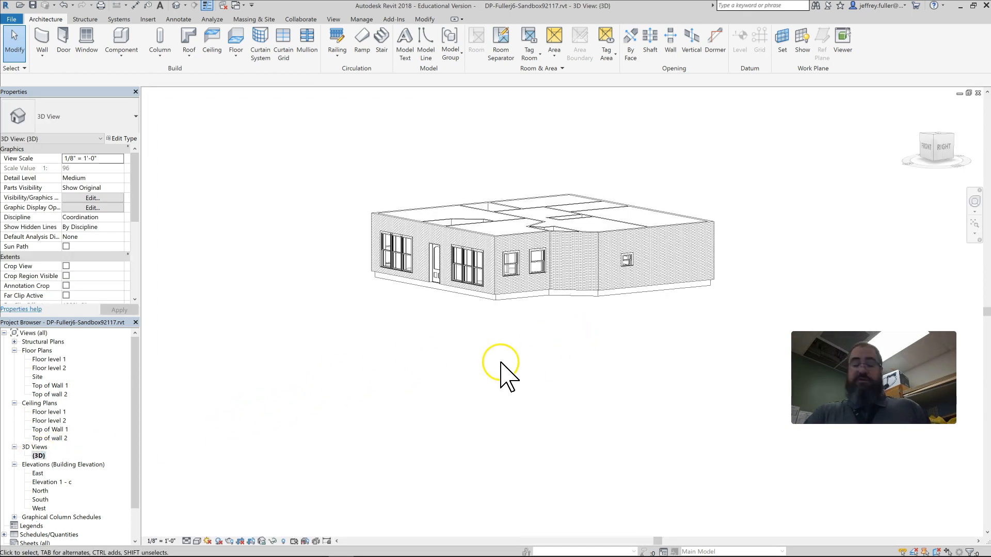
mouse_move(516, 372)
shift+middle_down()
mouse_move(663, 352)
mouse_move(659, 330)
mouse_move(635, 320)
shift+middle_up()
scroll(567, 320, up, 4)
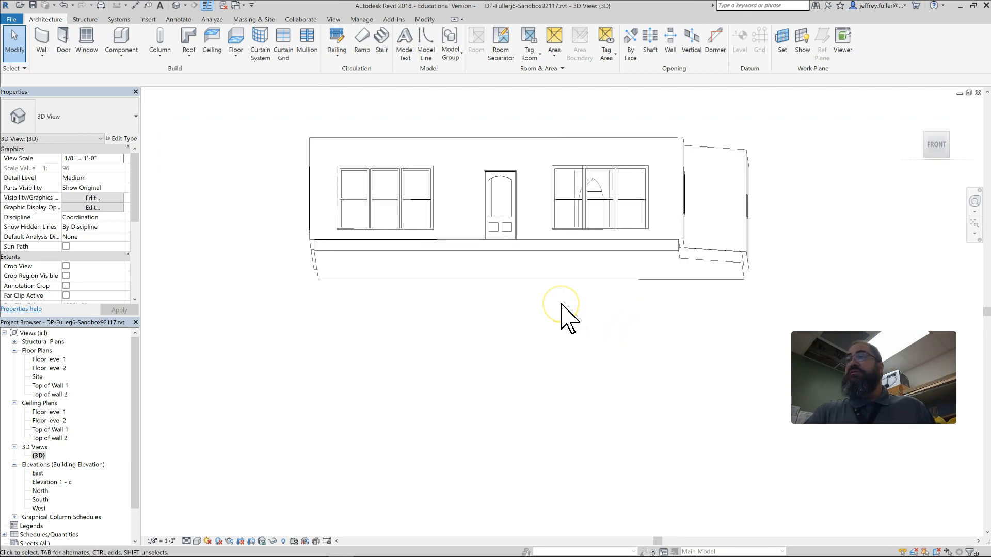
mouse_move(554, 305)
middle_down()
mouse_move(576, 339)
mouse_move(565, 349)
middle_up()
scroll(565, 348, up, 2)
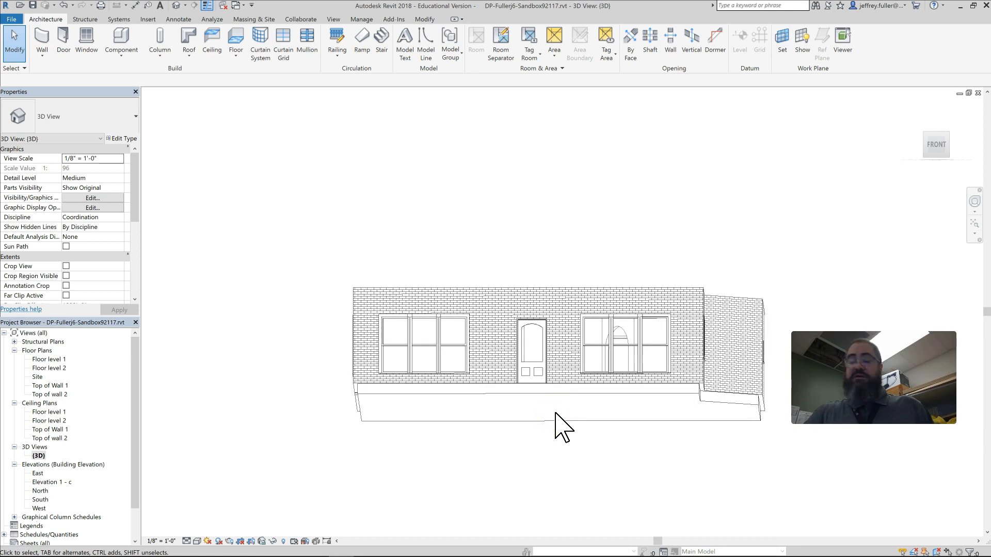
shift+middle_drag(554, 430, 575, 458)
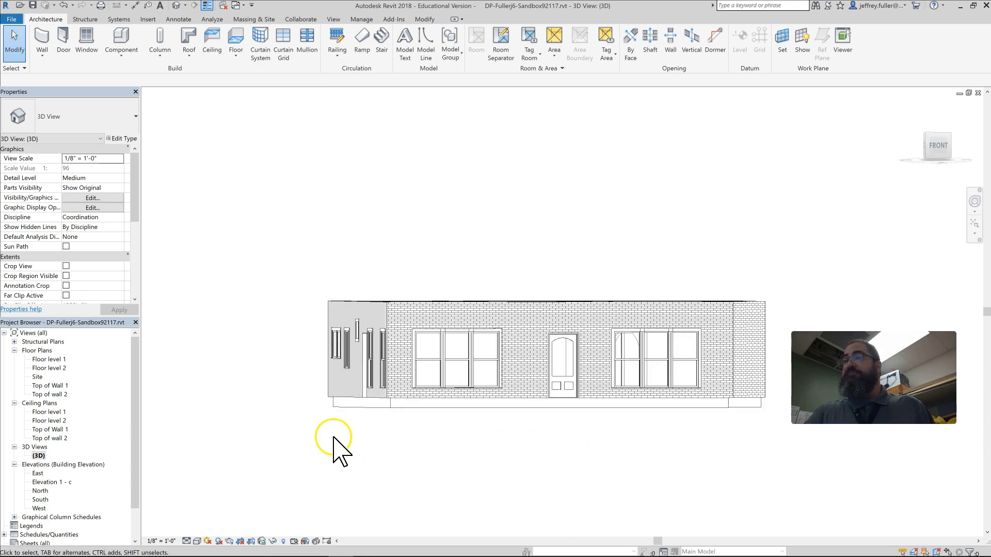